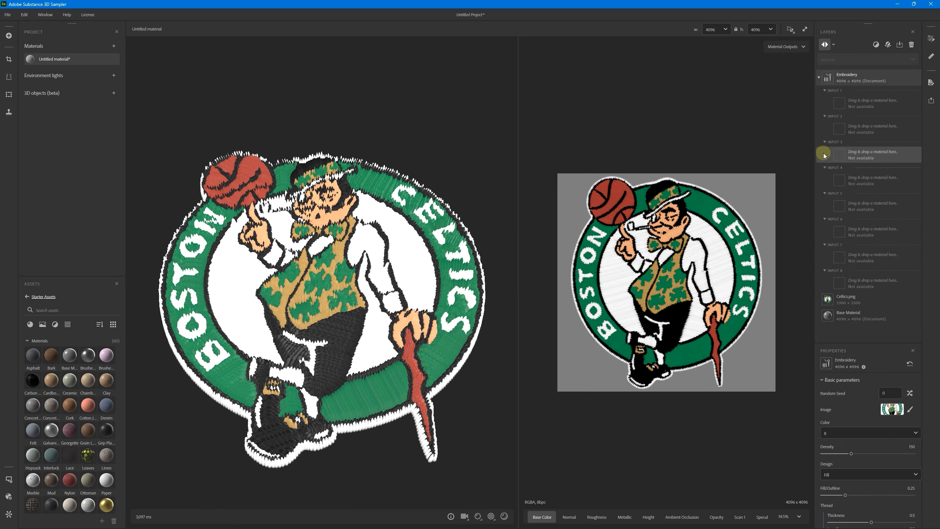
scroll(652, 253, "up", 2)
scroll(685, 245, "down", 1)
scroll(701, 239, "up", 1)
scroll(701, 239, "down", 1)
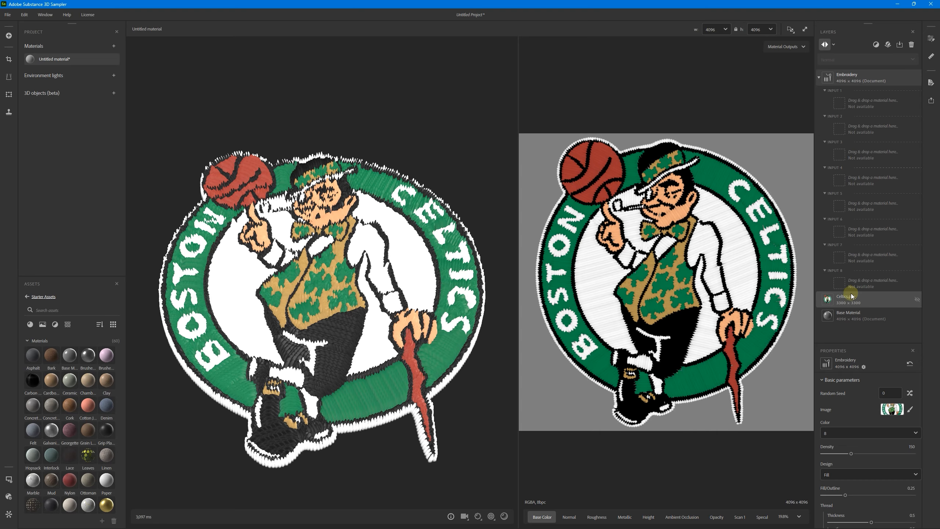
scroll(677, 241, "down", 1)
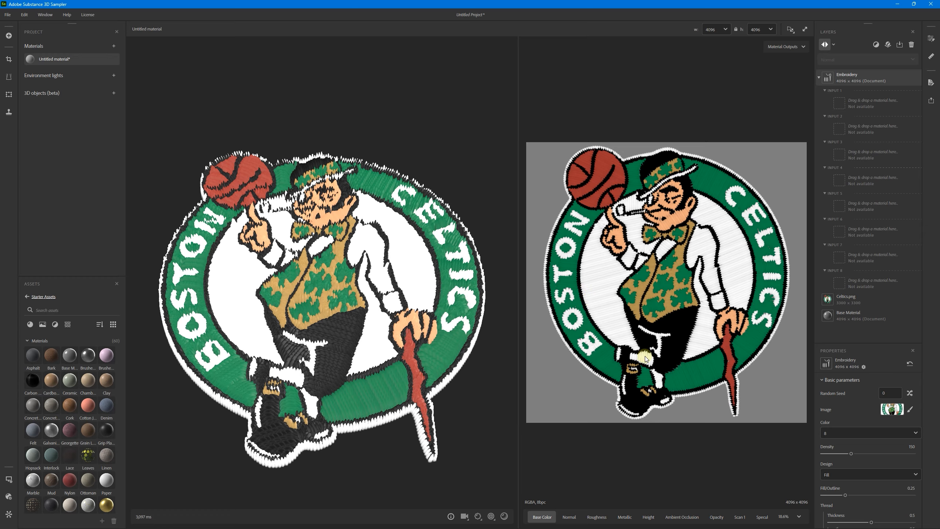
scroll(692, 274, "down", 1)
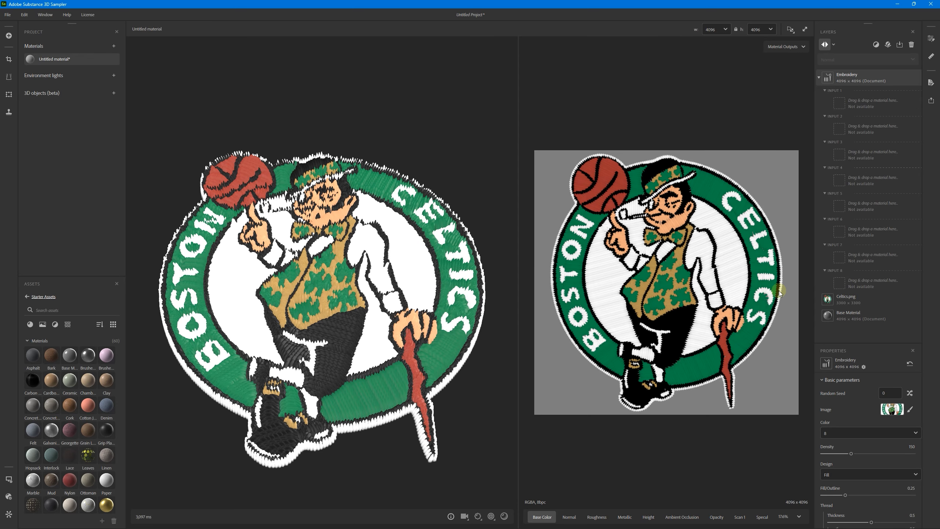
- Set the Embroidery layer's number of colors to 5
scroll(848, 311, "down", 1)
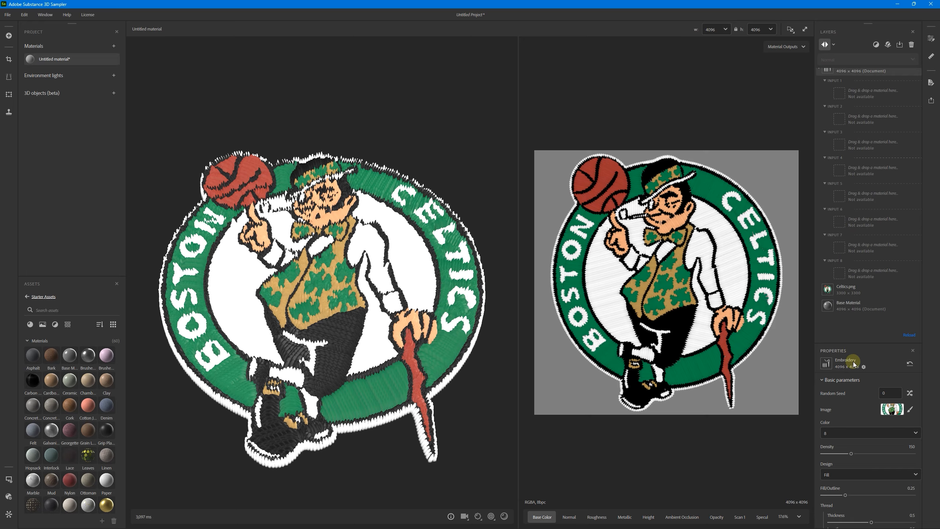
left_click(854, 433)
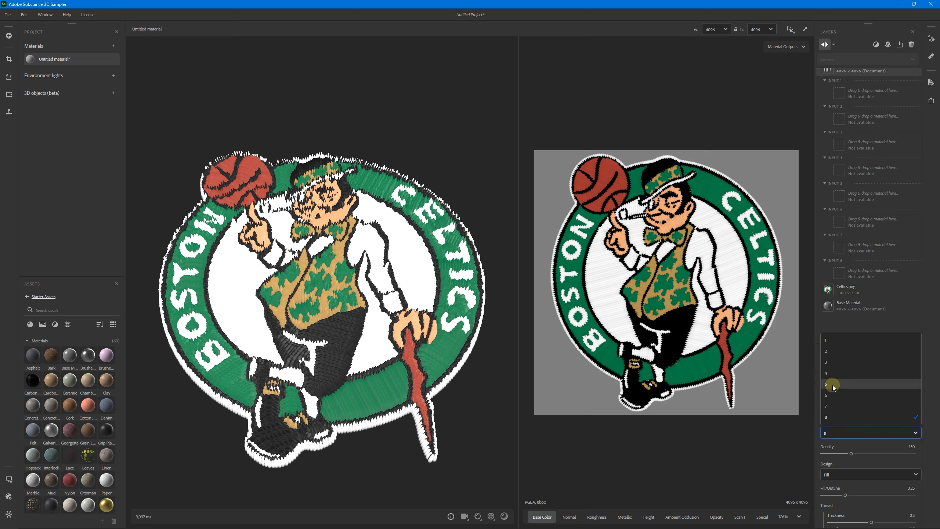
left_click(872, 384)
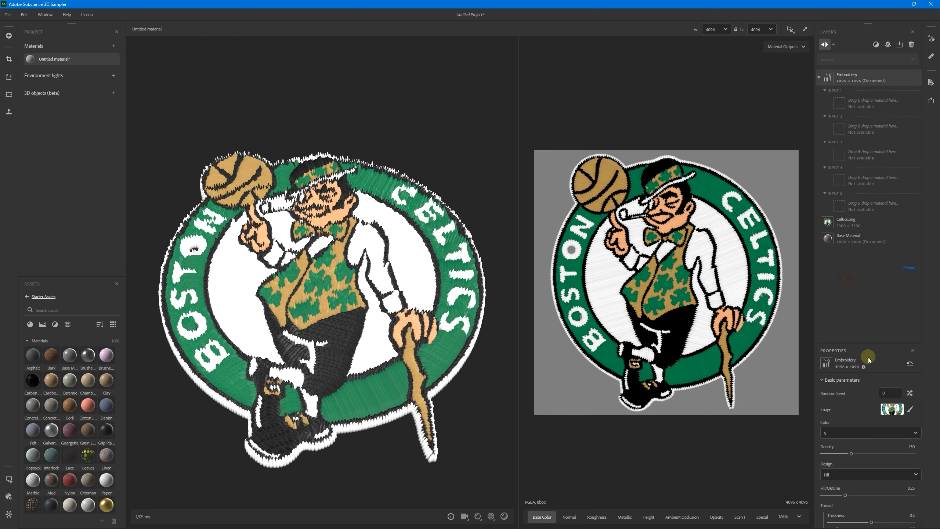
- Enlarge the layer's properties area and expand the Color 1 settings
scroll(872, 418, "down", 1)
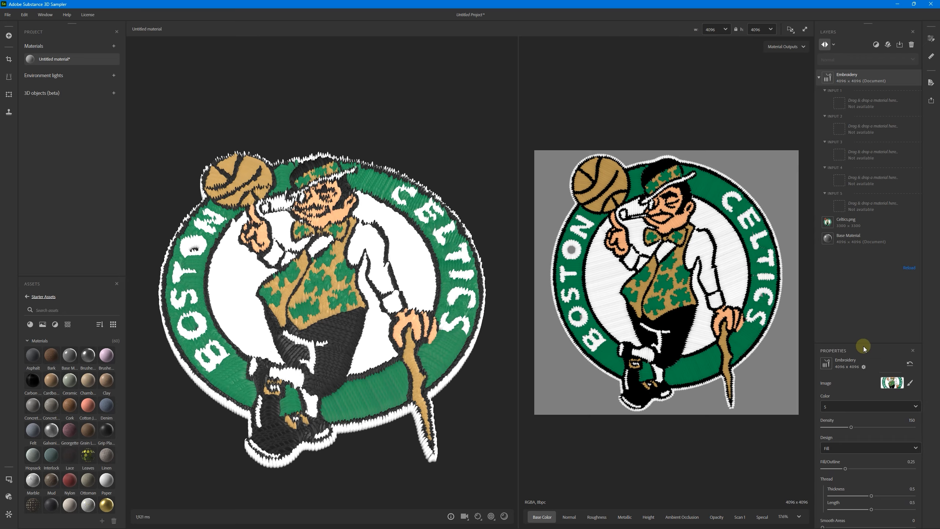
left_click_drag(859, 343, 859, 301)
scroll(862, 445, "down", 1)
scroll(862, 444, "down", 2)
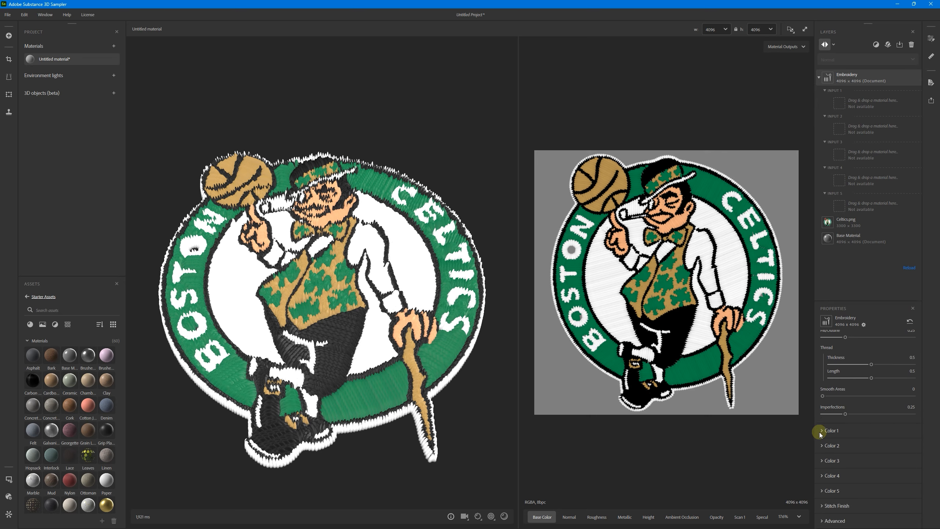
left_click(844, 433)
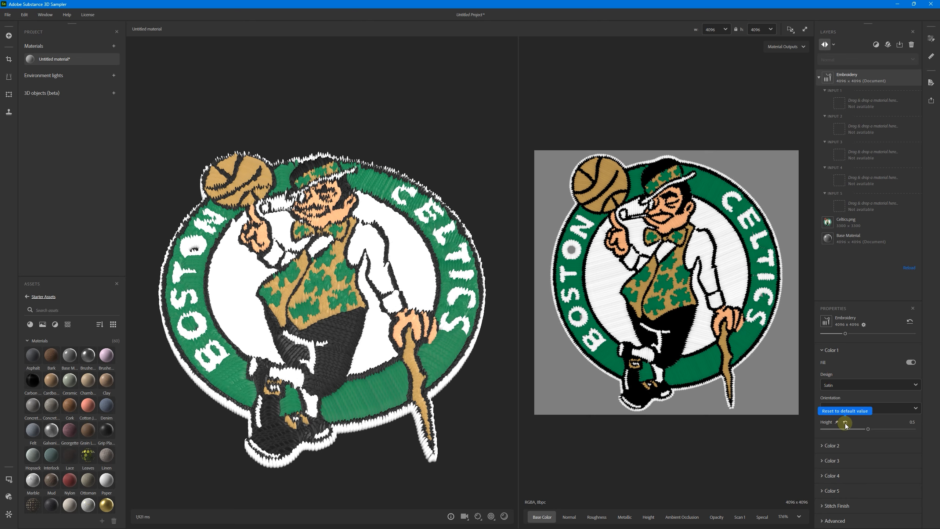
- Raise the embroidery's Density to 194 in the basic parameters
scroll(851, 426, "up", 2)
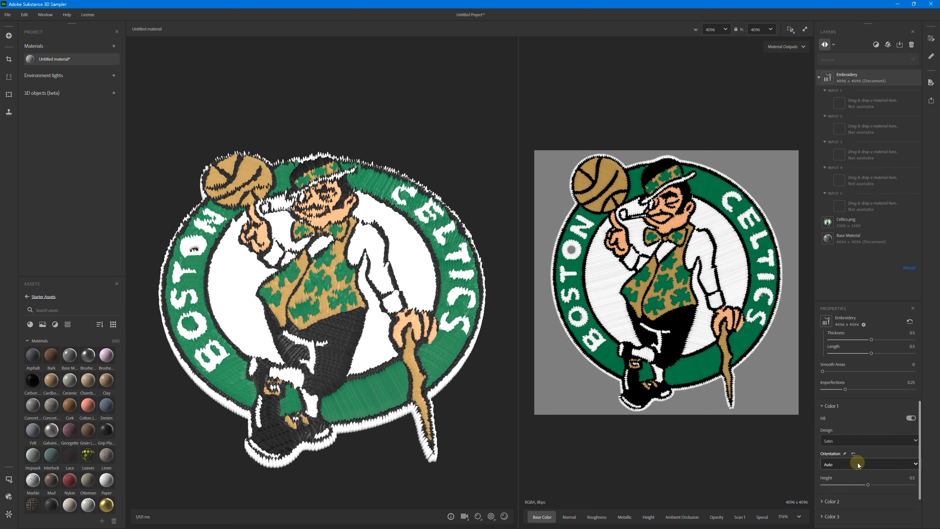
scroll(850, 399, "up", 3)
scroll(848, 408, "up", 3)
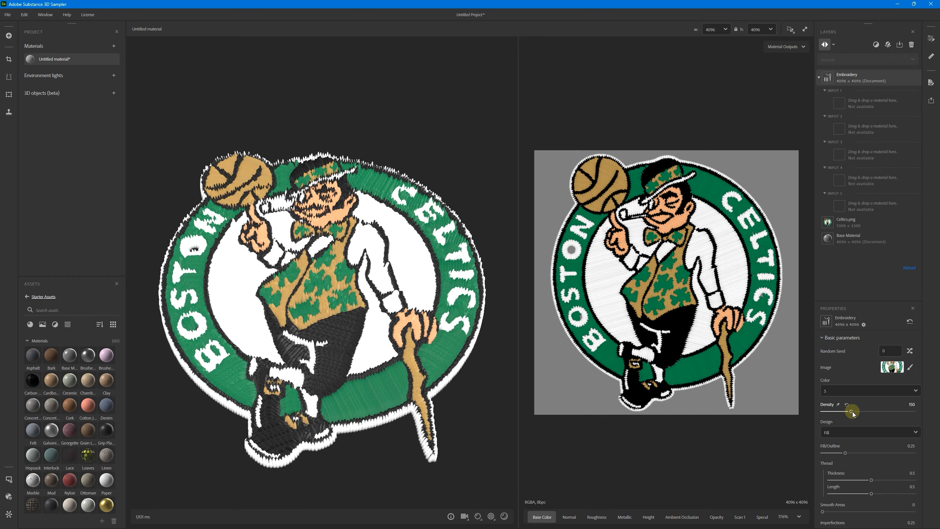
left_click_drag(852, 412, 871, 414)
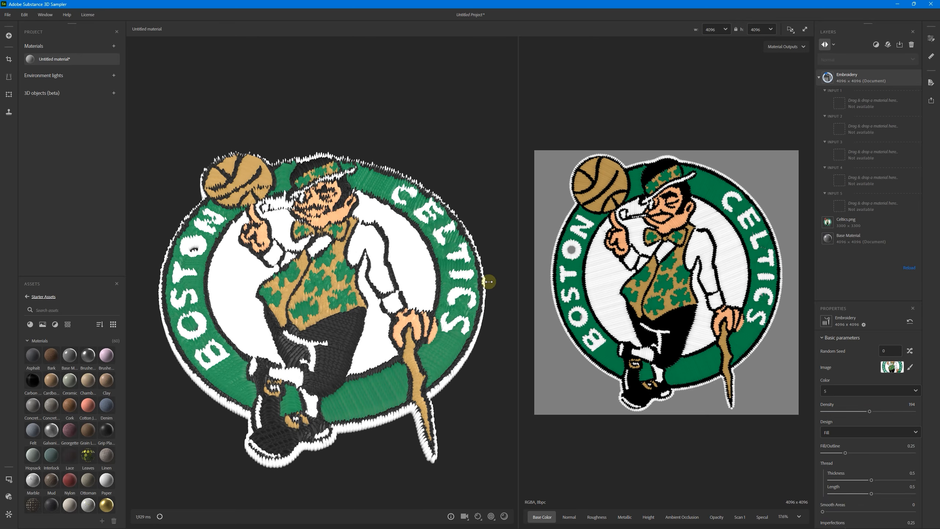
scroll(333, 301, "down", 3)
scroll(328, 328, "up", 3)
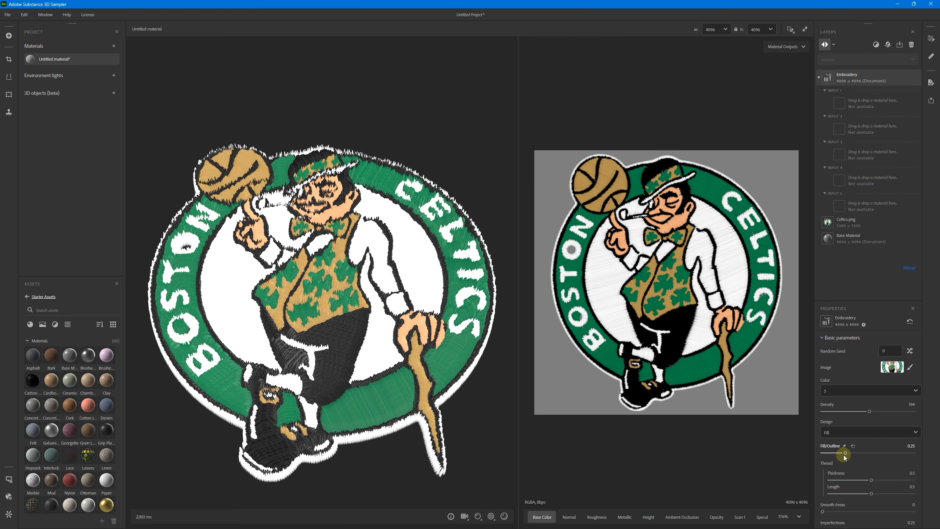
- Set the embroidery's Fill/Outline value to 0.4
left_click_drag(848, 453, 859, 454)
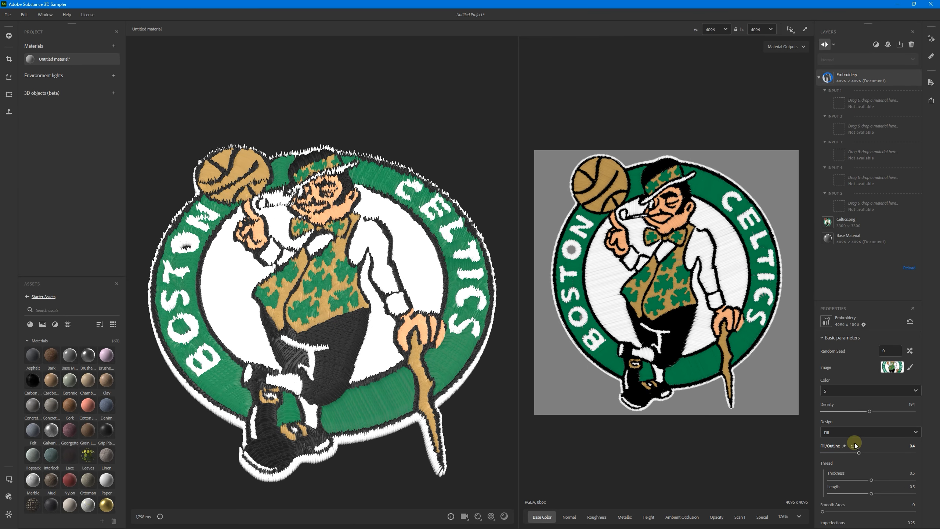
scroll(854, 438, "down", 5)
scroll(853, 433, "up", 5)
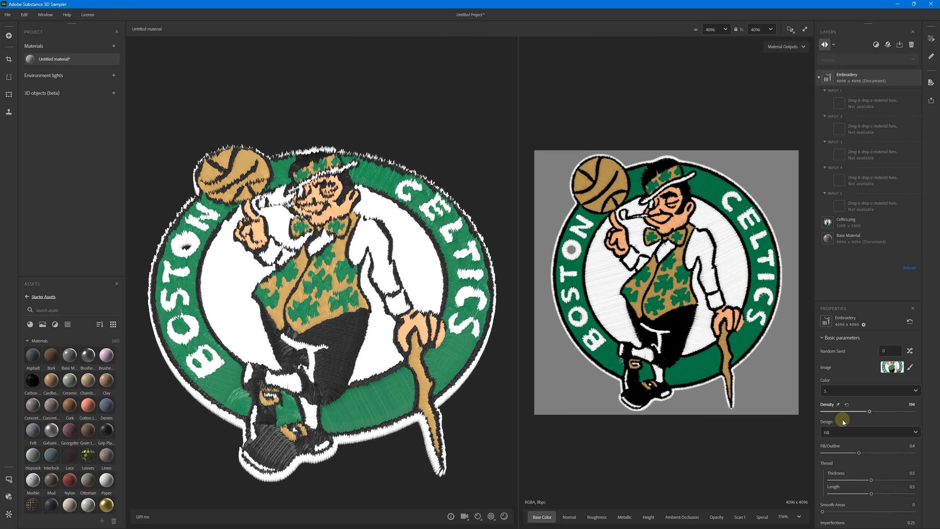
- Review the embroidery's Design options and its remaining parameters, keeping the Fill design
left_click(850, 433)
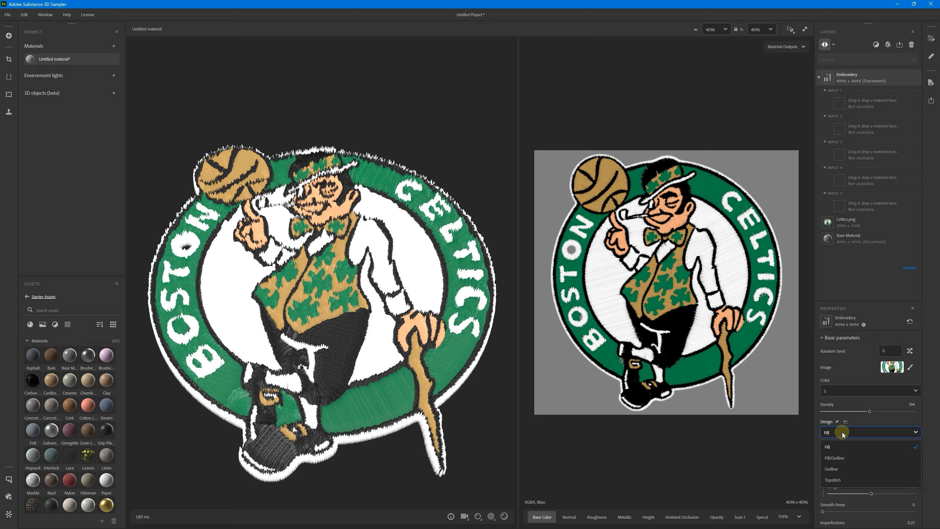
left_click(838, 458)
scroll(852, 451, "down", 5)
scroll(852, 448, "up", 5)
scroll(860, 409, "down", 1)
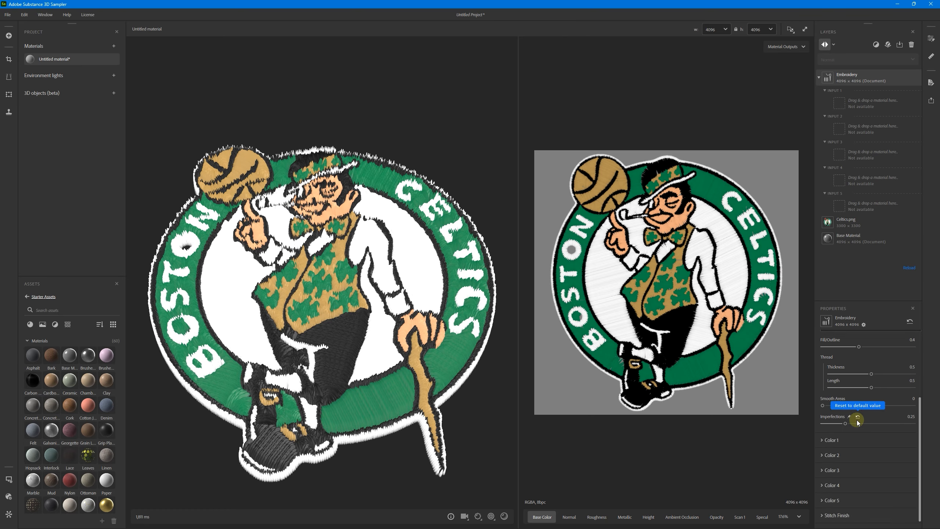
scroll(851, 446, "down", 1)
scroll(851, 437, "up", 2)
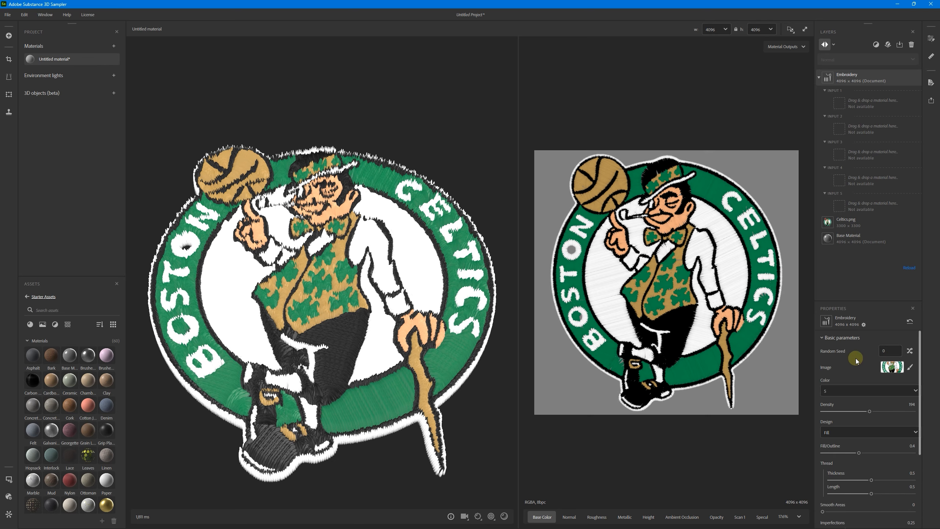
- Examine the height of the embroidery stitches in the 3D view from tilted and edge-on angles
scroll(316, 271, "up", 3)
scroll(313, 271, "down", 2)
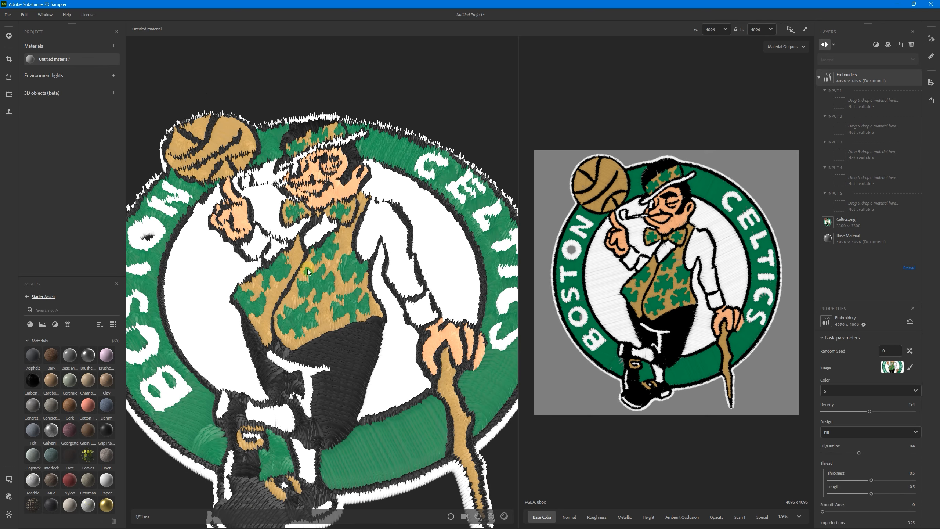
left_click_drag(292, 300, 381, 362)
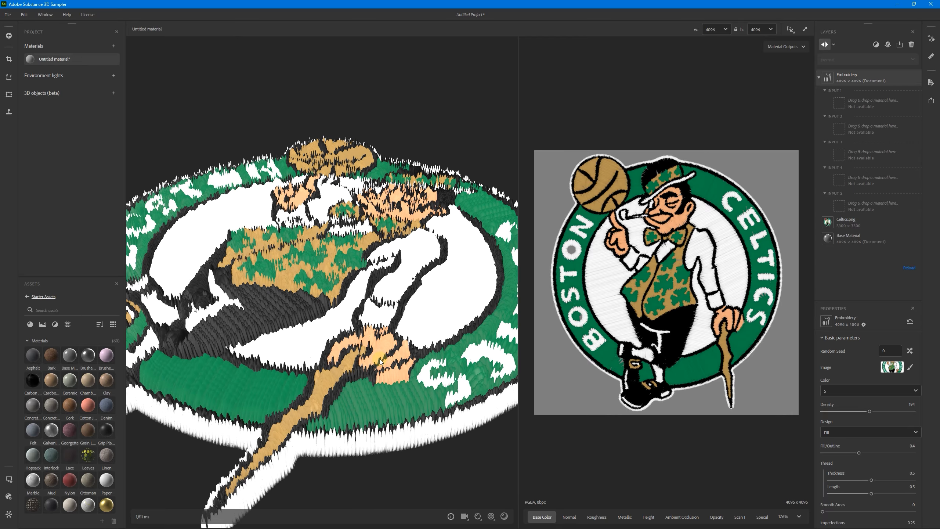
left_click_drag(347, 321, 364, 297)
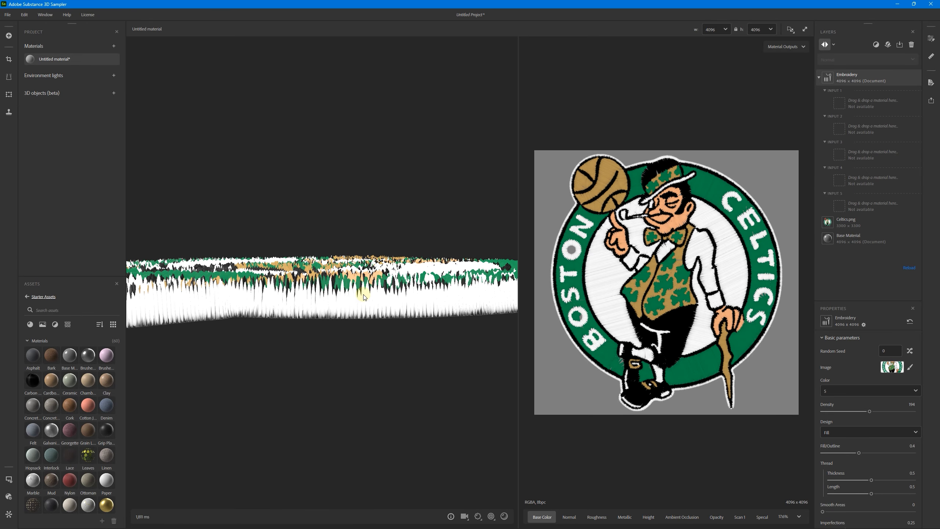
scroll(363, 290, "up", 2)
left_click_drag(359, 296, 451, 406)
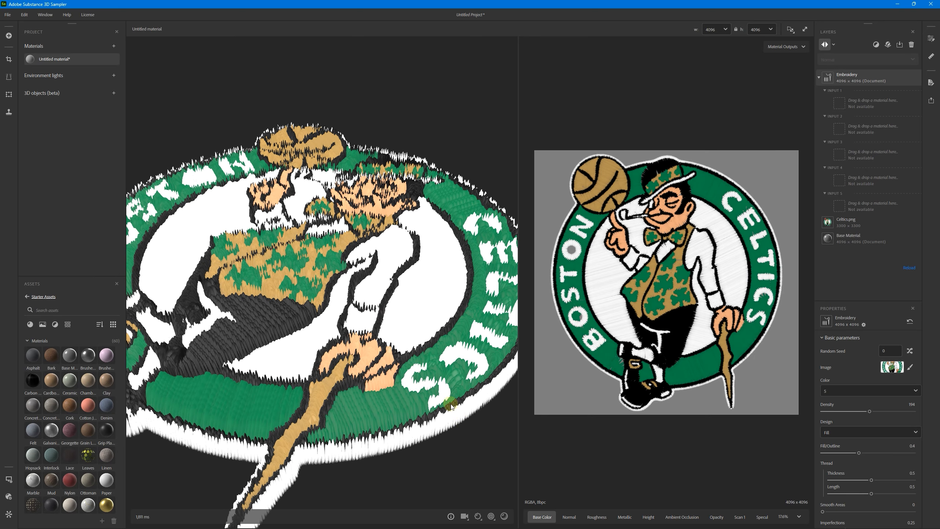
- Lower the Height Scale of the 3D view's displacement to flatten the embroidery stitches
left_click(478, 517)
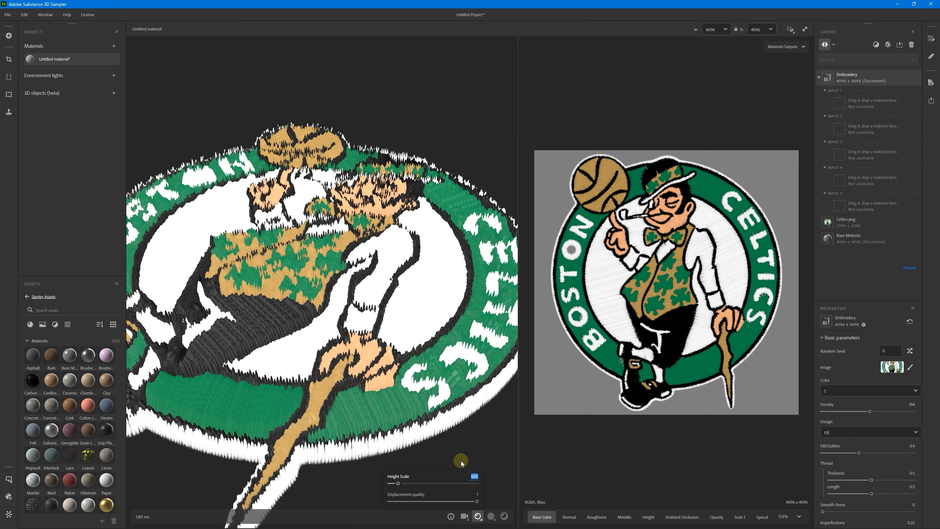
type("1")
key("Return")
scroll(351, 330, "down", 3)
scroll(350, 330, "up", 2)
scroll(341, 325, "down", 2)
left_click_drag(293, 293, 335, 356)
scroll(302, 260, "up", 5)
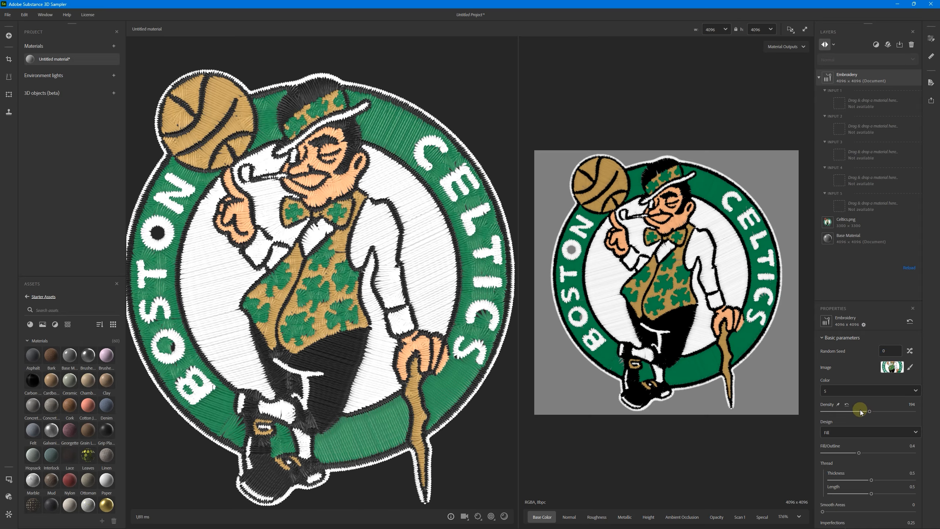
- Raise the embroidery's Density to 242 and check the finer stitches in the 3D view
left_click_drag(869, 412, 884, 416)
scroll(355, 274, "down", 3)
scroll(315, 267, "up", 2)
scroll(296, 263, "up", 2)
scroll(276, 262, "down", 1)
scroll(276, 262, "up", 2)
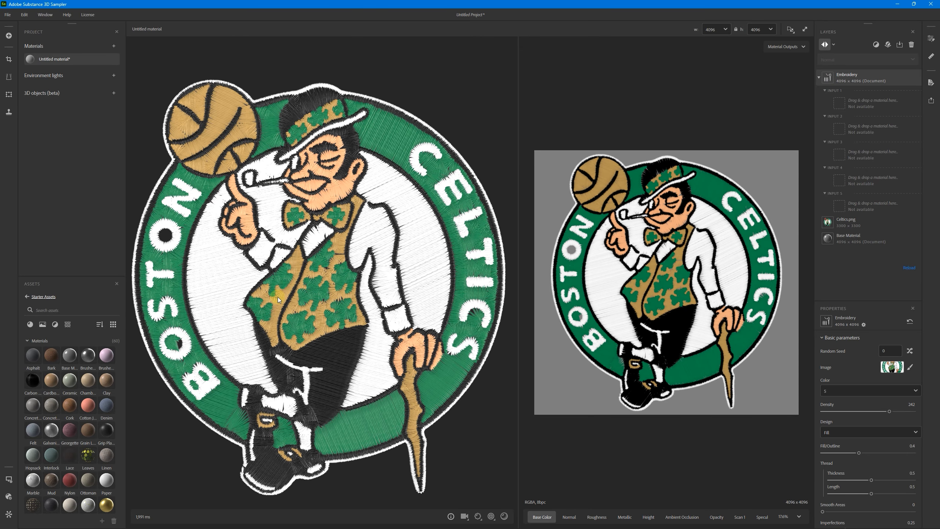
scroll(281, 259, "down", 3)
mouse_move(289, 257)
left_mouse_down()
mouse_move(279, 174)
mouse_move(289, 257)
left_mouse_up()
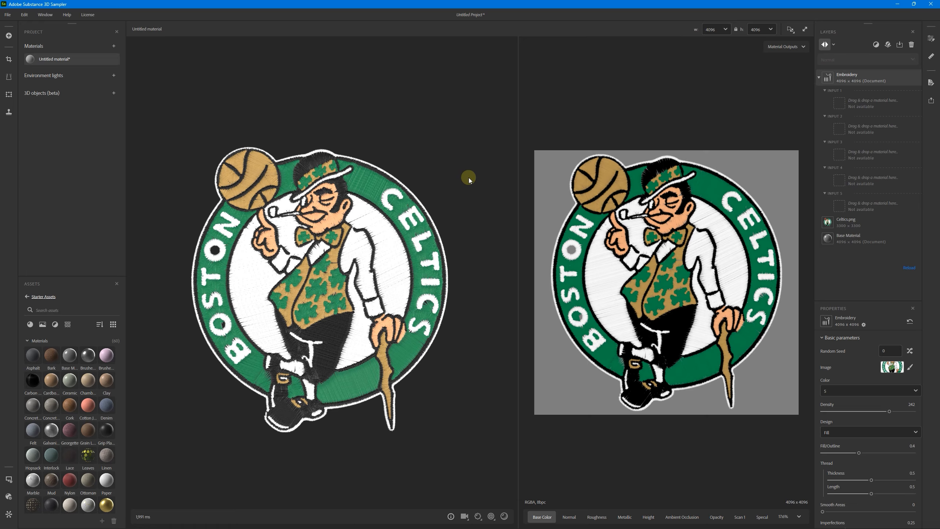
left_click(7, 15)
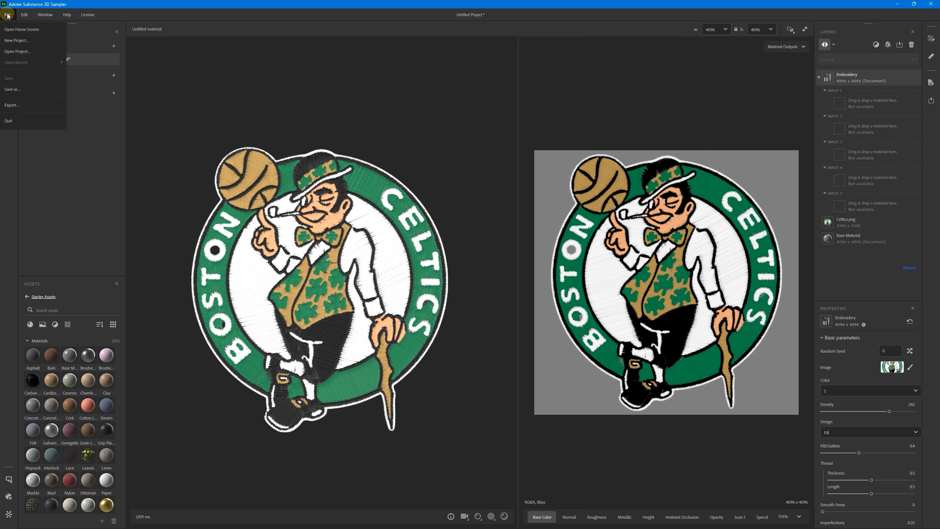
left_click(14, 105)
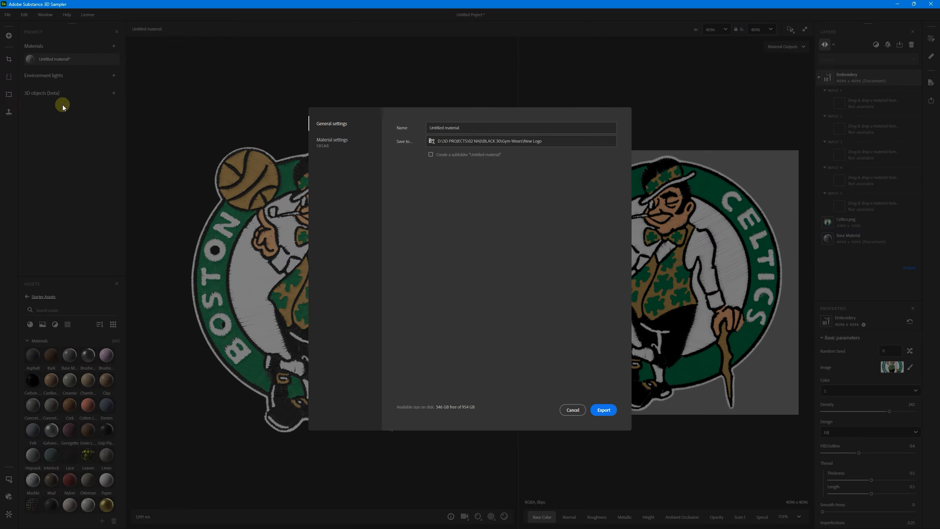
left_click(577, 409)
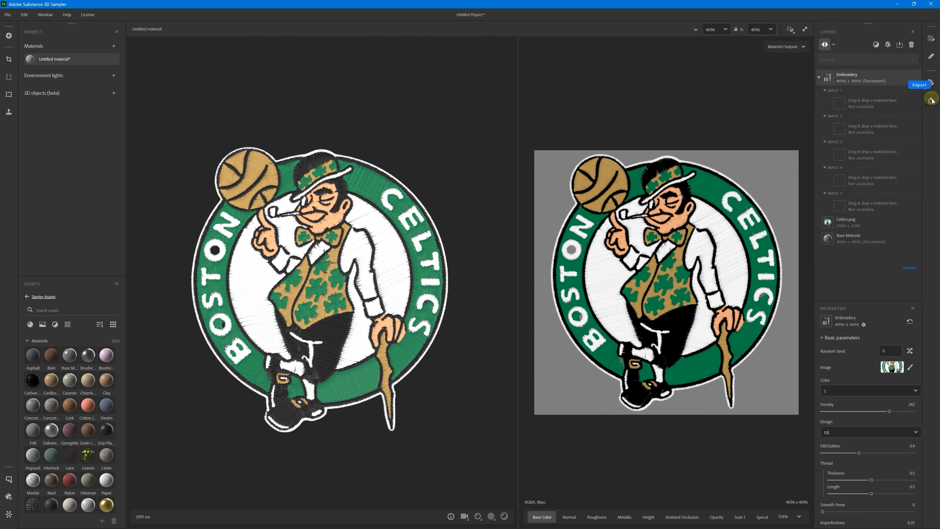
- Start exporting the embroidery material and bring up its material settings
left_click(931, 101)
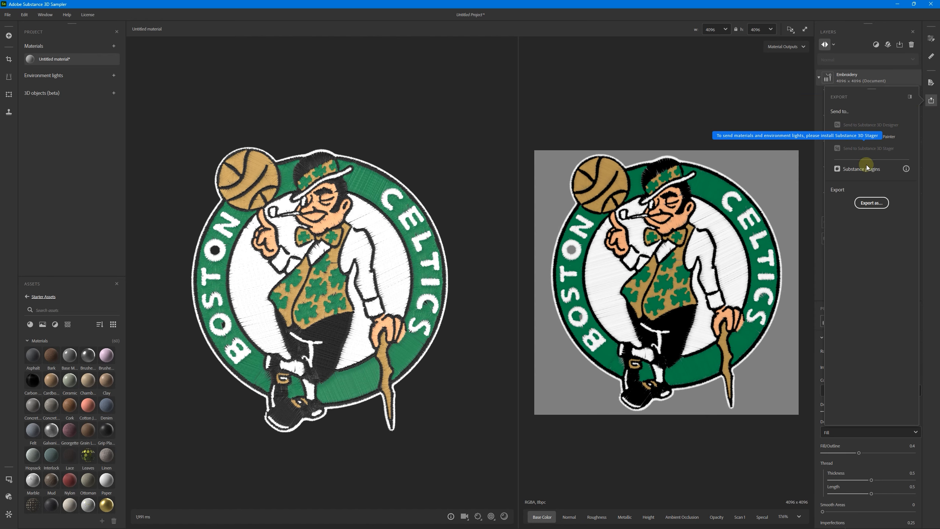
left_click(871, 204)
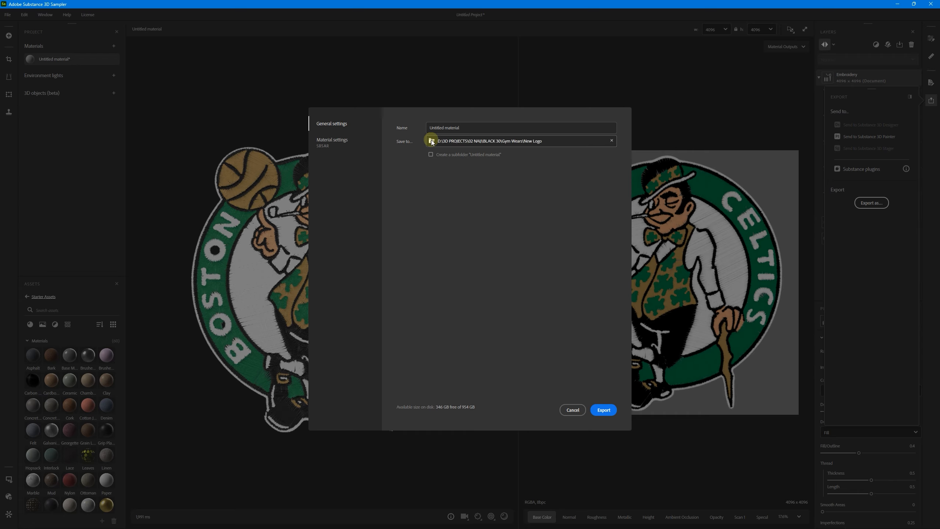
left_click(333, 143)
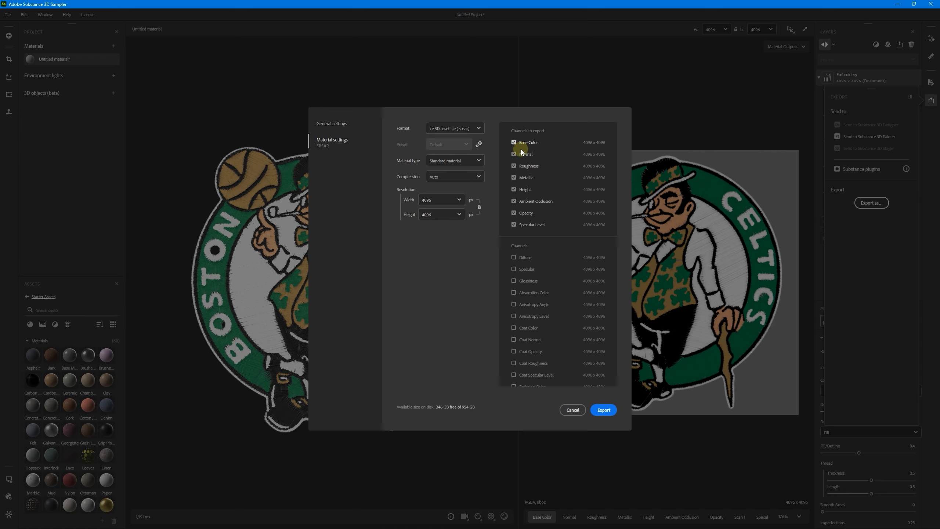
- Review the available export file formats, keeping the Substance 3D asset file (.sbsar) format
left_click(468, 129)
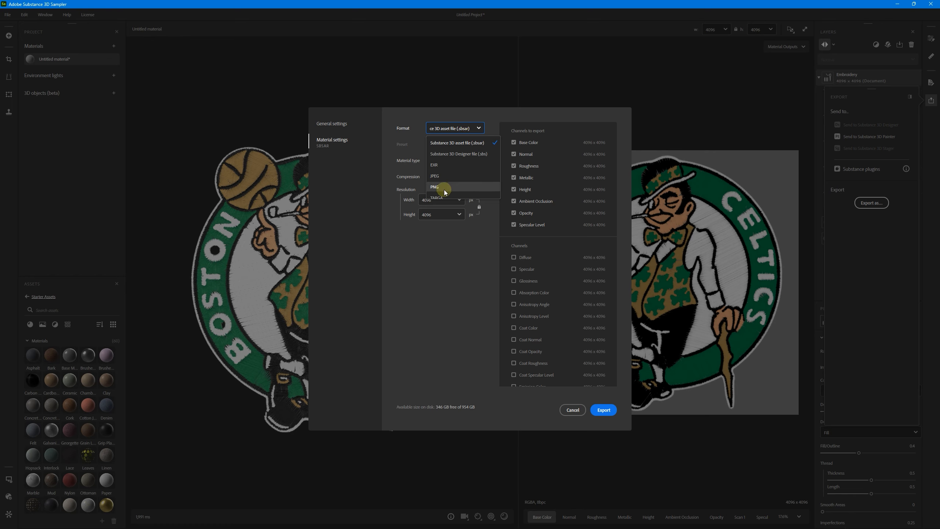
scroll(449, 172, "down", 1)
scroll(452, 172, "up", 1)
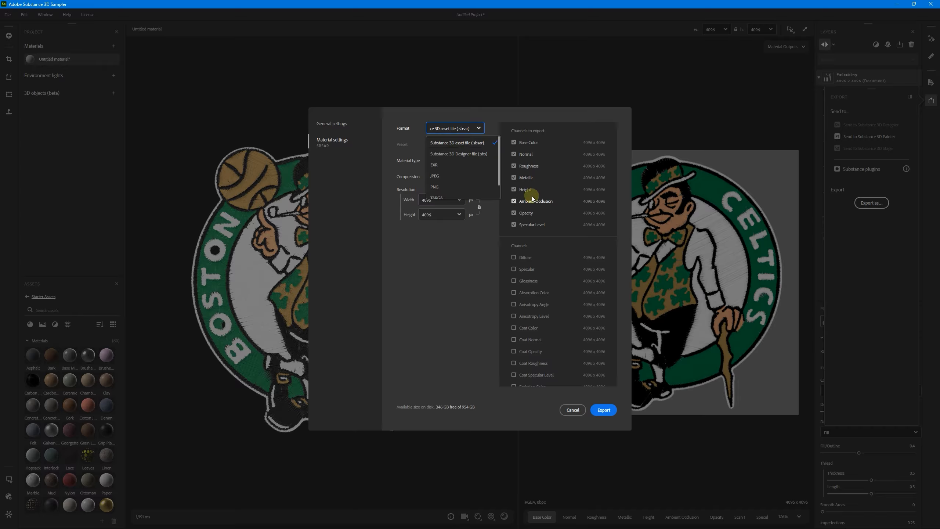
left_click(460, 250)
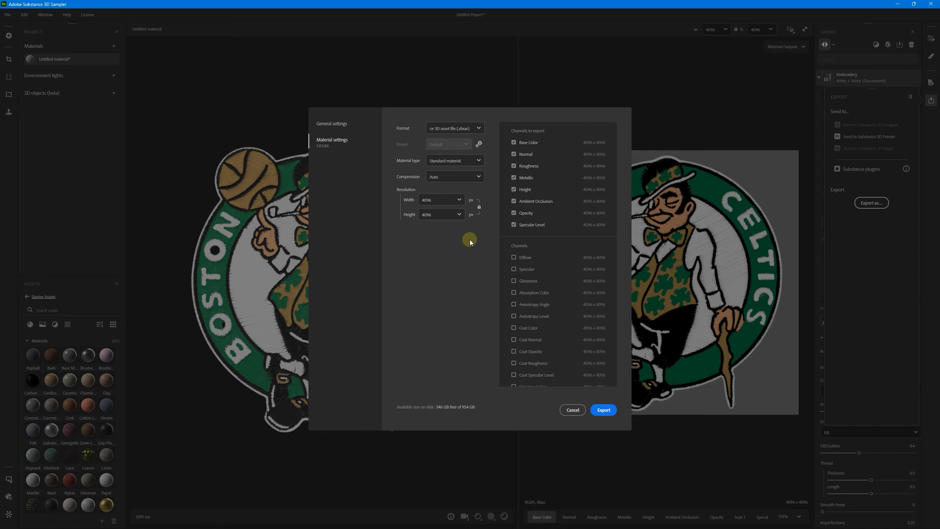
- Review the export format and material type options, keeping the .sbsar format and Standard material
left_click(449, 130)
left_click(426, 326)
left_click(456, 162)
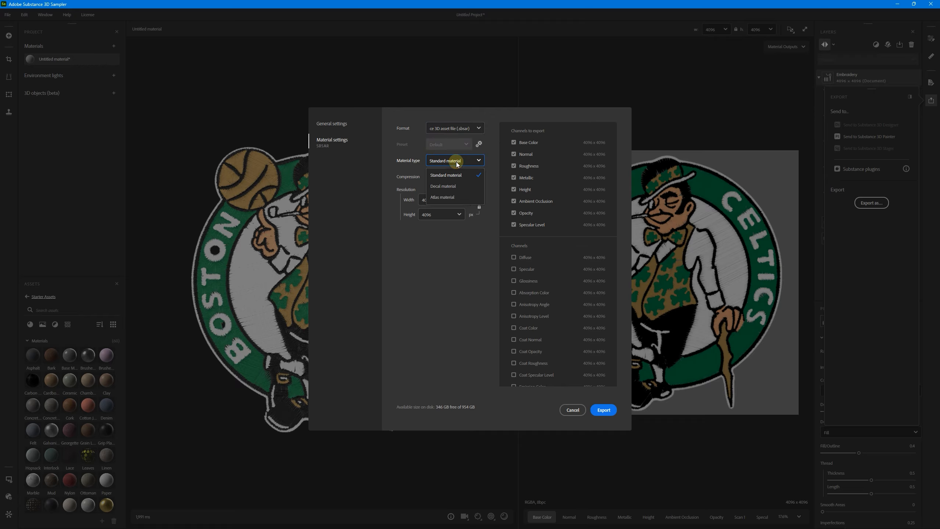
left_click(426, 291)
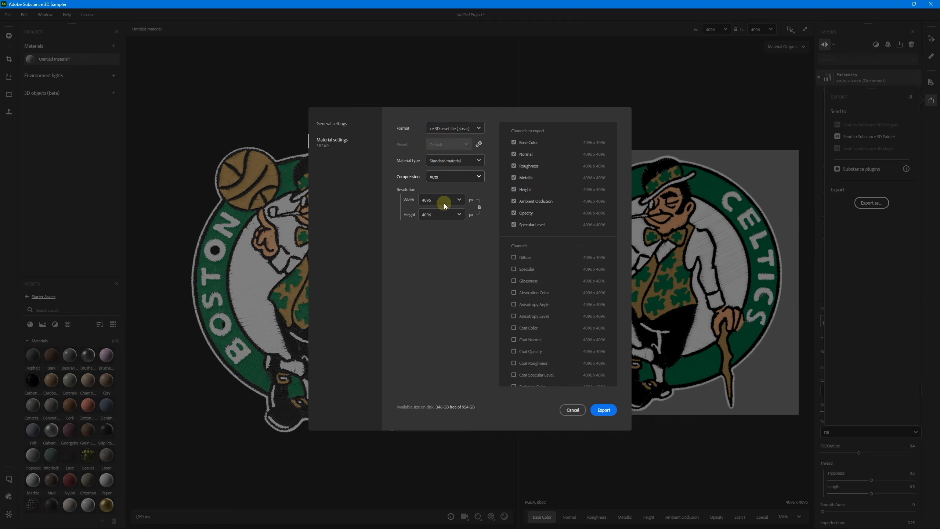
- Name the exported material "Celtics Embroided logo" and bring up the folder selection for its save location
left_click(332, 126)
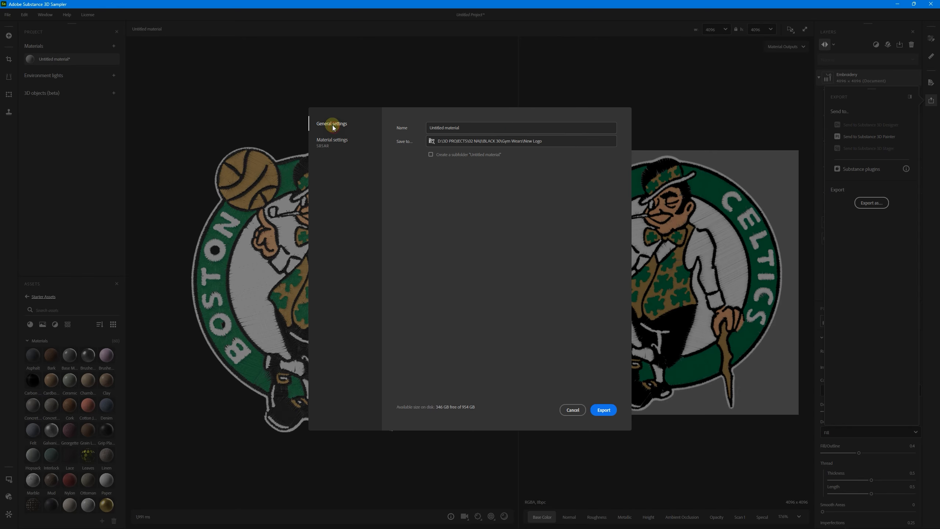
left_click(458, 127)
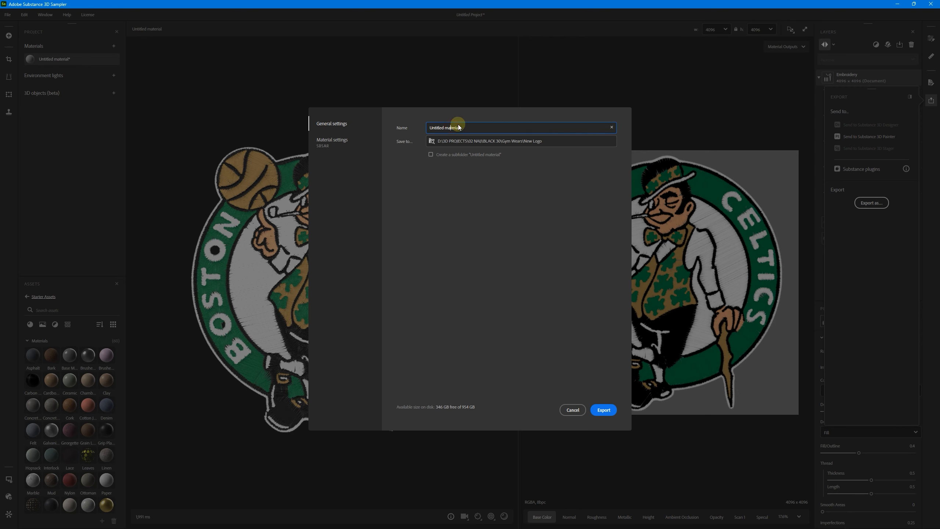
type("Celtics Embroided log")
type("oided logo")
left_click(432, 141)
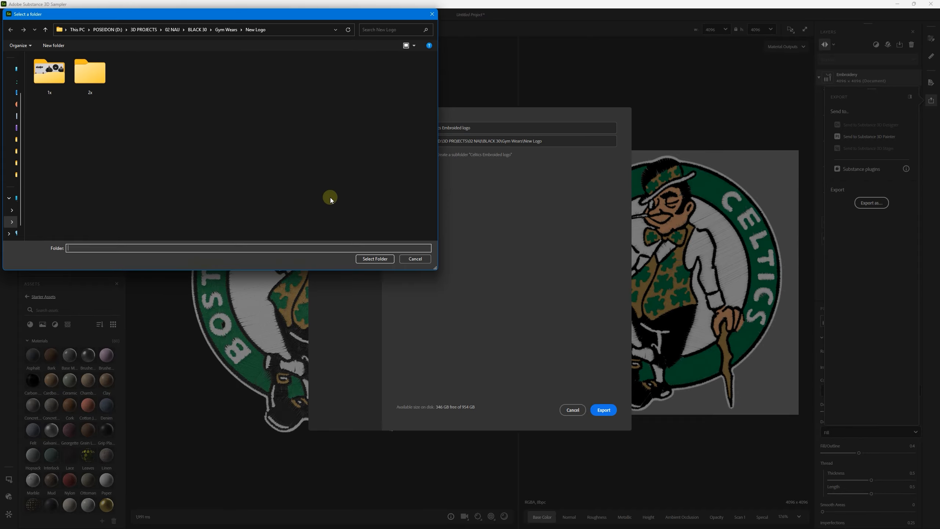
left_click_drag(187, 17, 344, 37)
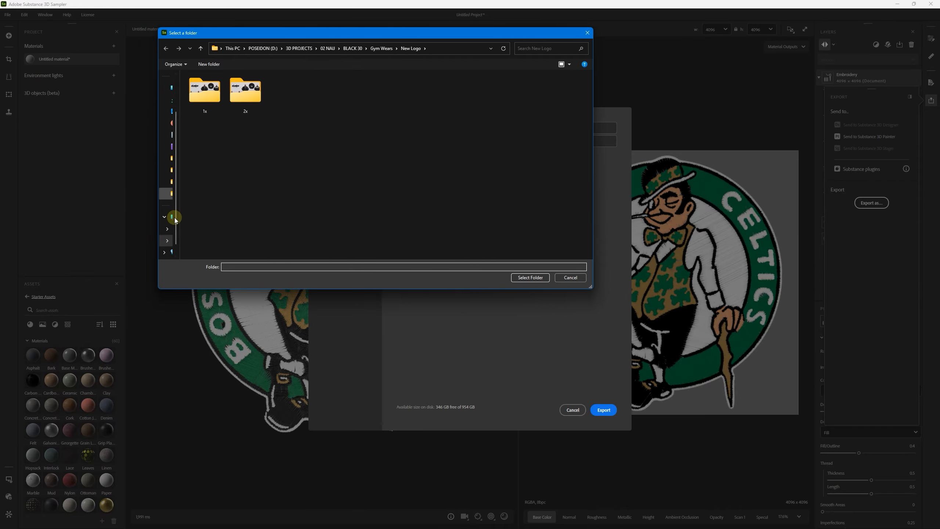
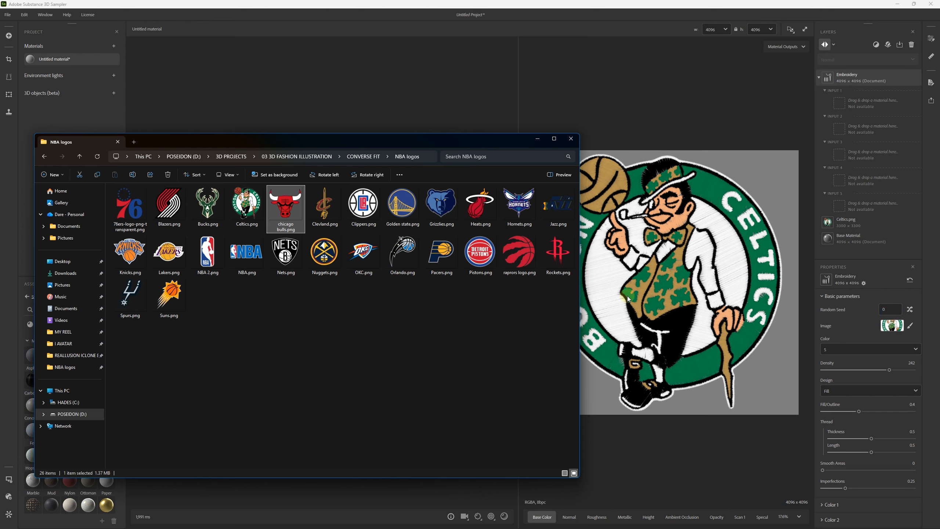
- Replace the embroidery's source image with chicago bulls.png and inspect the stitched result, keeping Color at 5
left_click_drag(285, 210, 892, 329)
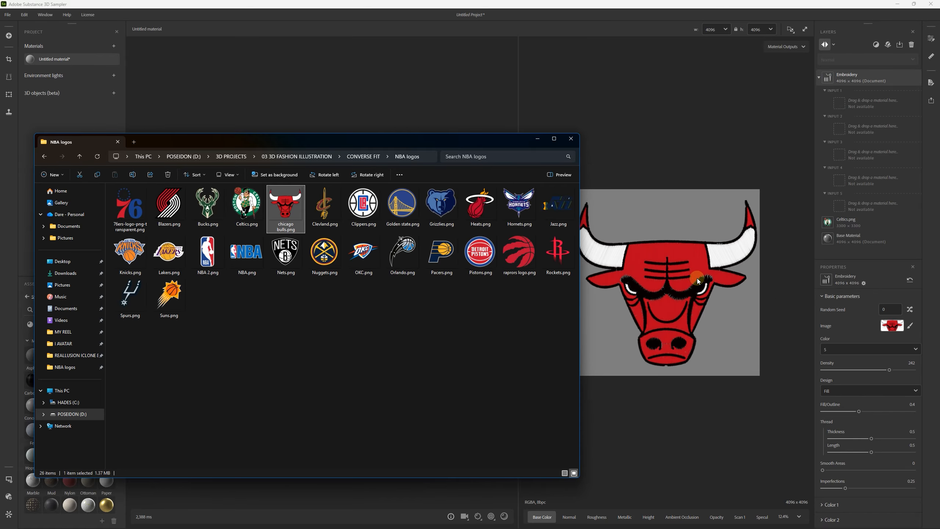
scroll(679, 280, "up", 1)
left_click(537, 138)
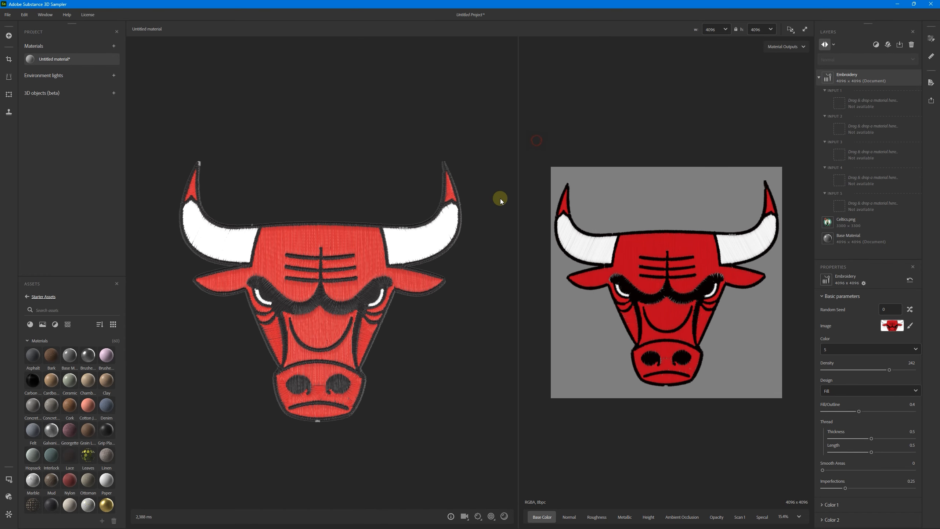
scroll(269, 311, "up", 3)
scroll(288, 313, "down", 5)
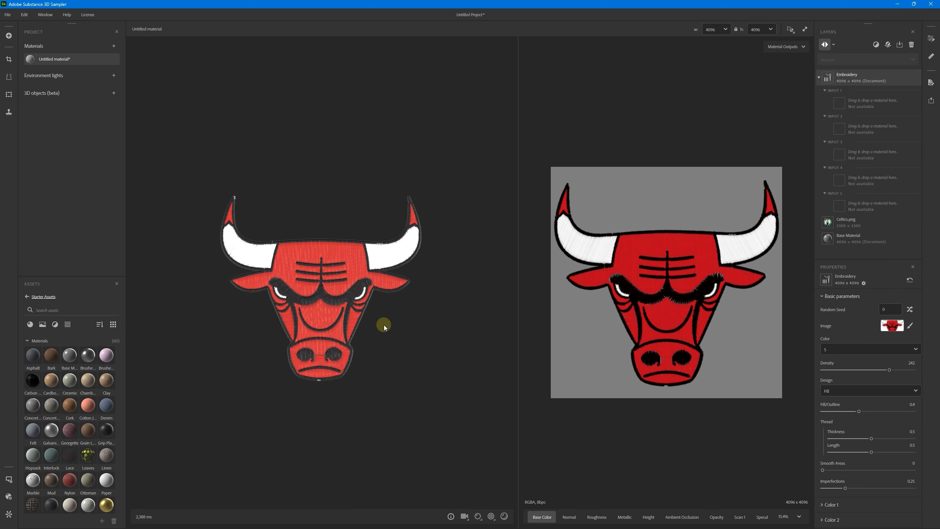
right_click_drag(339, 253, 505, 431)
left_click_drag(506, 430, 506, 334)
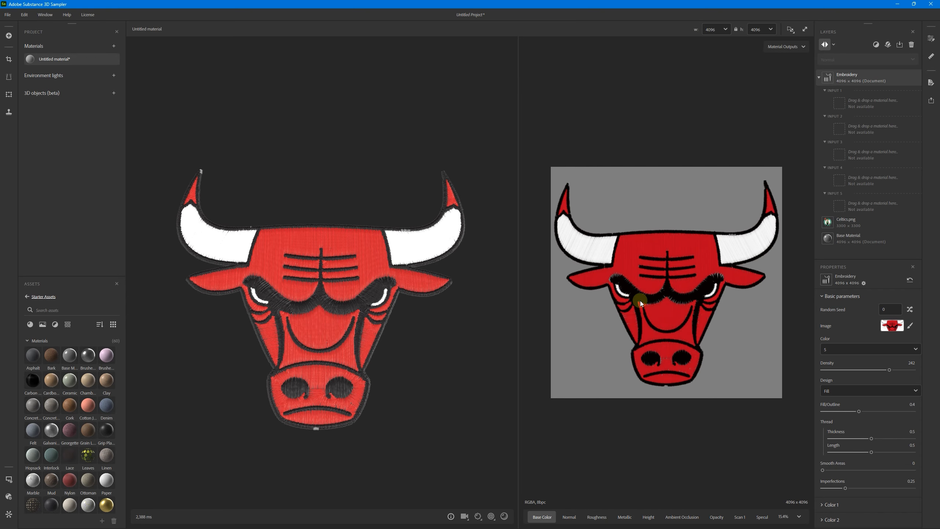
left_click(853, 349)
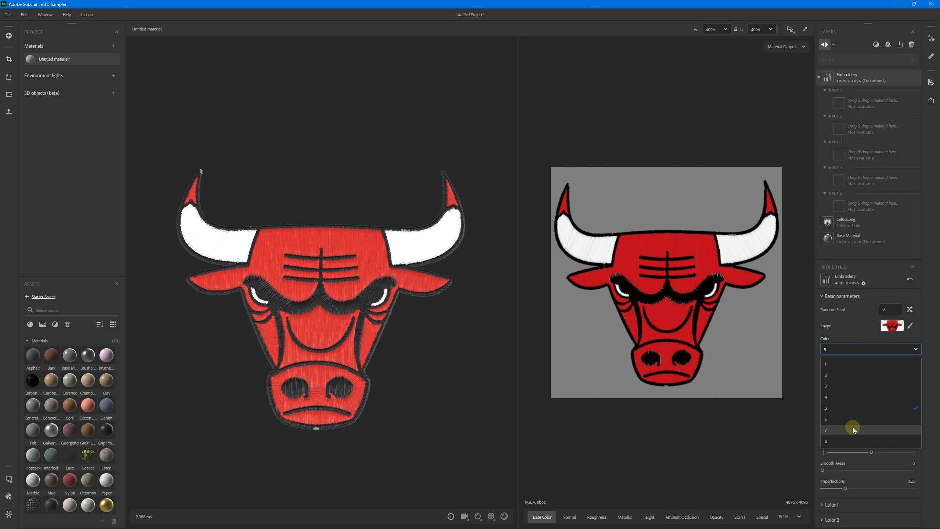
left_click(858, 350)
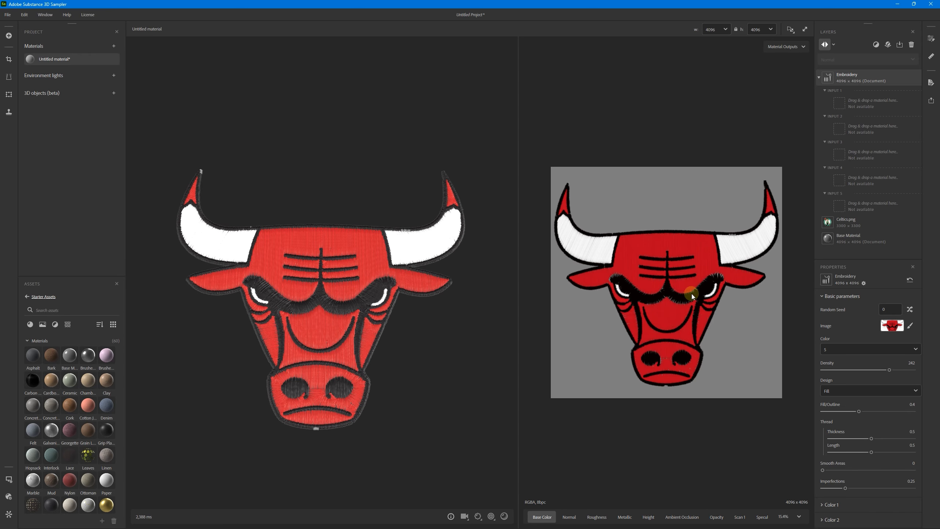
- Swap the embroidery's source image for Clevland.png from the NBA logos folder and view the stitches in 3D
key("alt+Tab")
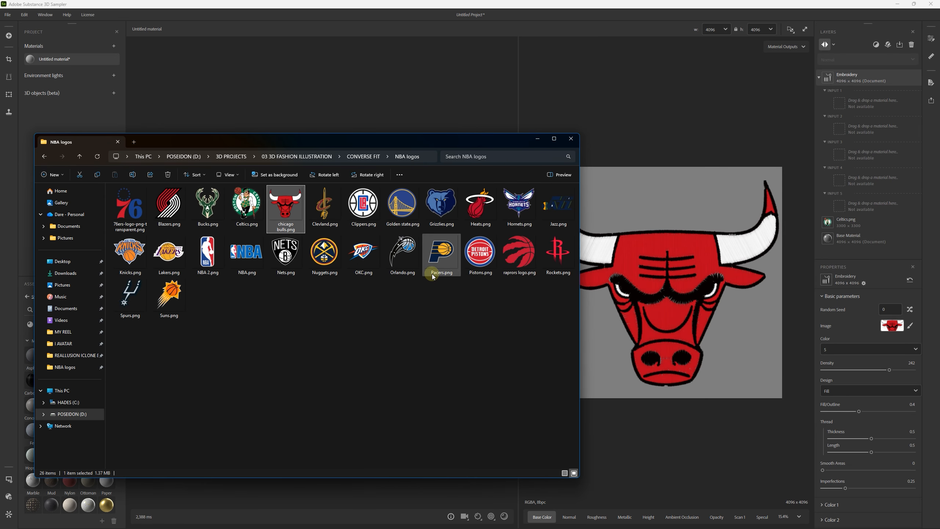
left_click_drag(328, 208, 892, 326)
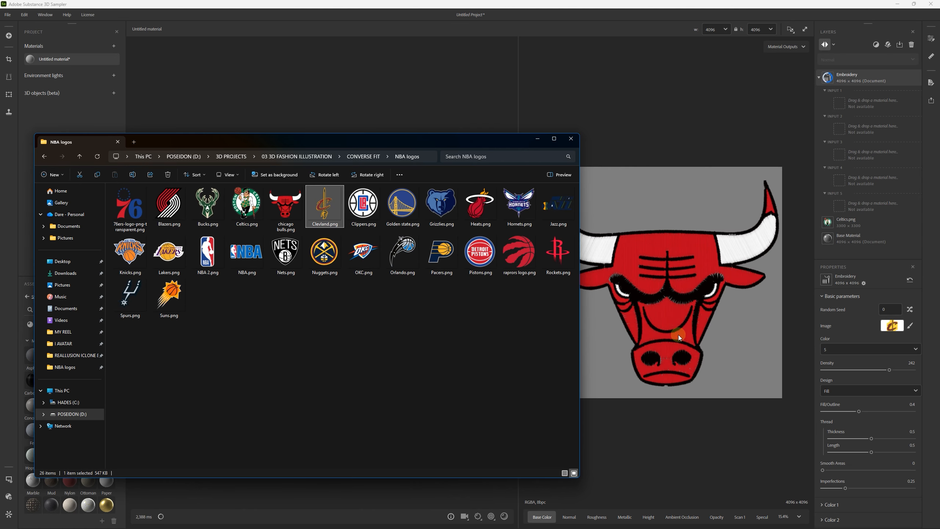
scroll(688, 297, "up", 5)
scroll(688, 293, "down", 5)
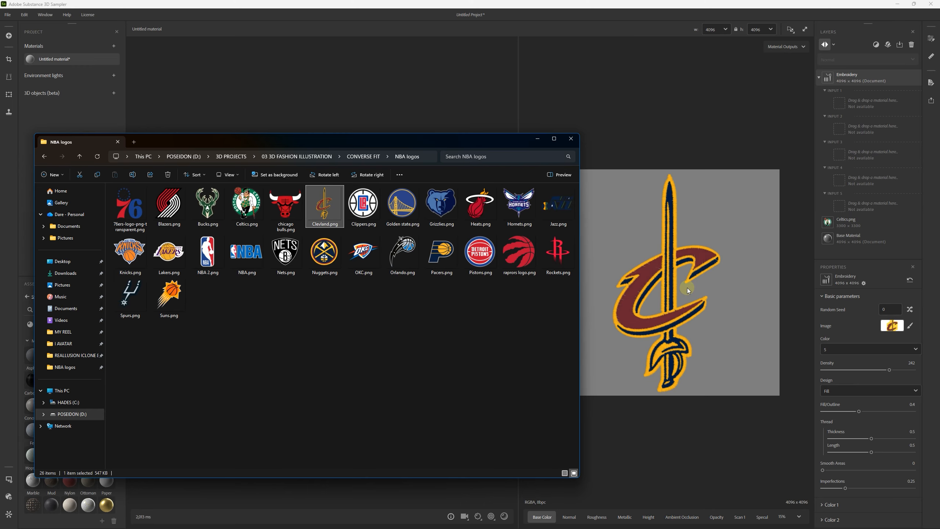
left_click_drag(419, 142, 127, 209)
left_click_drag(364, 212, 376, 246)
scroll(376, 248, "up", 5)
scroll(441, 269, "down", 3)
scroll(368, 240, "up", 3)
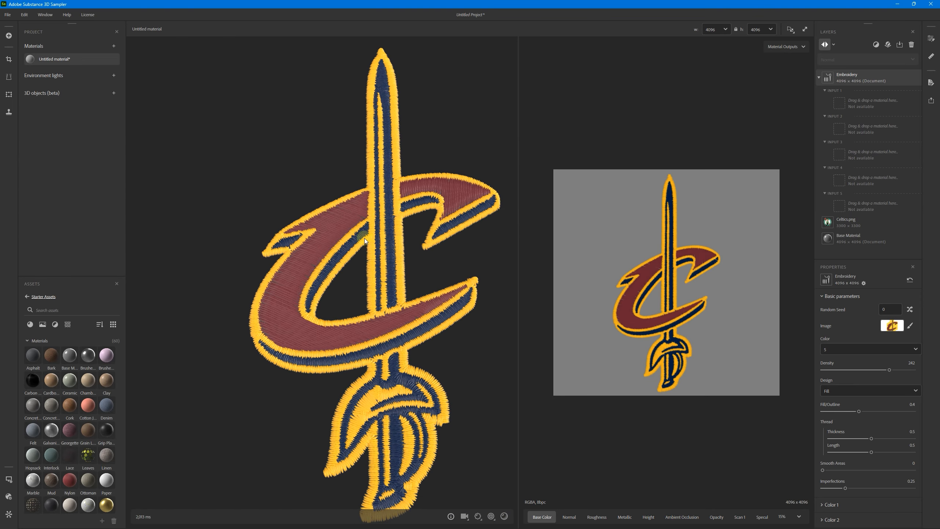
- Move the logo folder window aside and examine the Cleveland embroidery's thread detail up close
key("alt+Tab")
left_click_drag(127, 196, 47, 135)
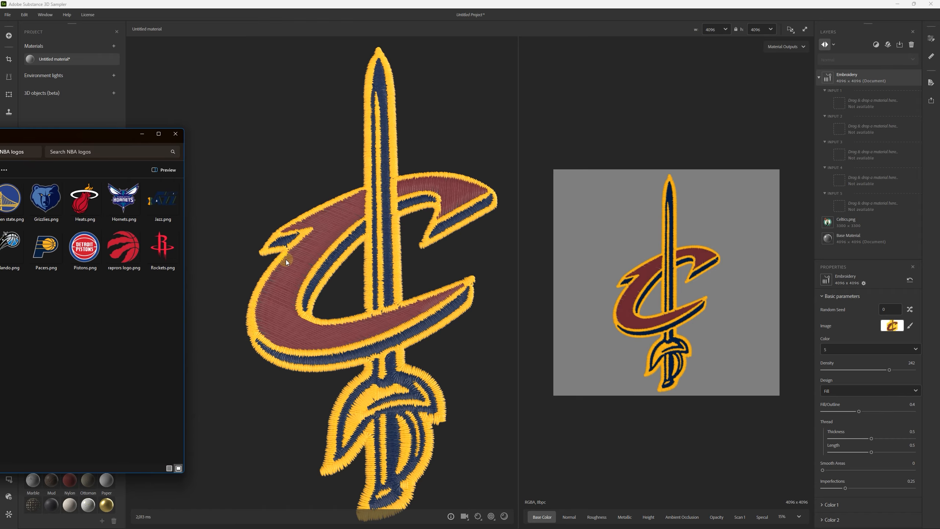
scroll(439, 375, "down", 3)
scroll(336, 264, "up", 3)
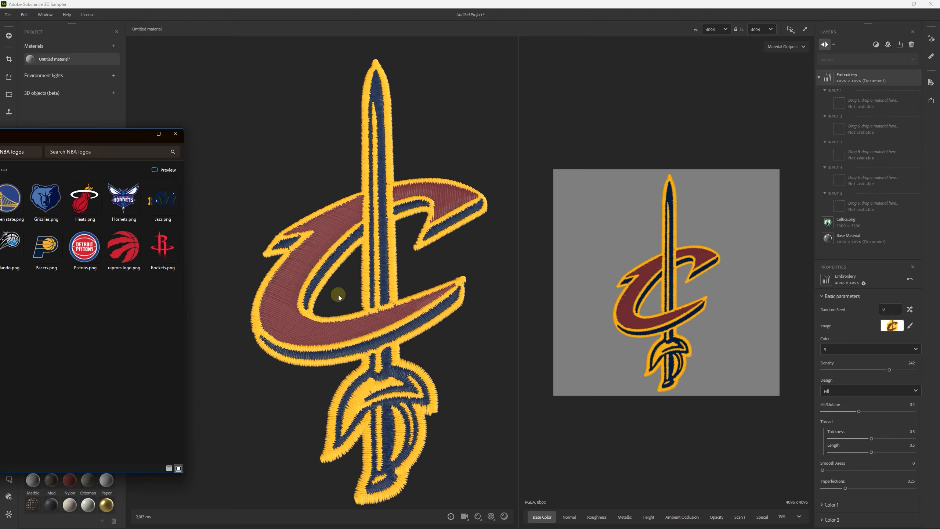
scroll(340, 283, "up", 5)
scroll(376, 315, "down", 3)
left_click(377, 315)
scroll(382, 279, "up", 1)
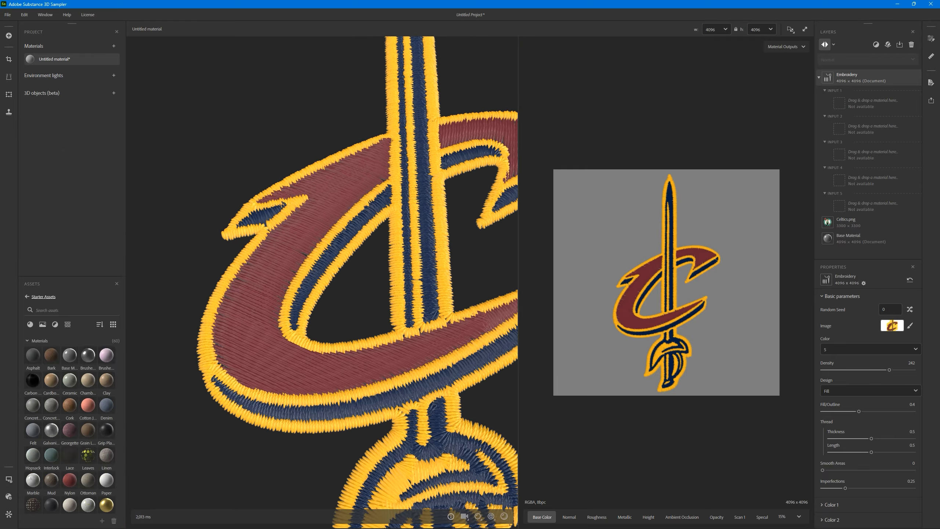
- Replace the embroidery's source image with Clippers.png and inspect its stitches at an angle in the 3D view
key("alt+Tab")
left_click_drag(615, 237, 892, 325)
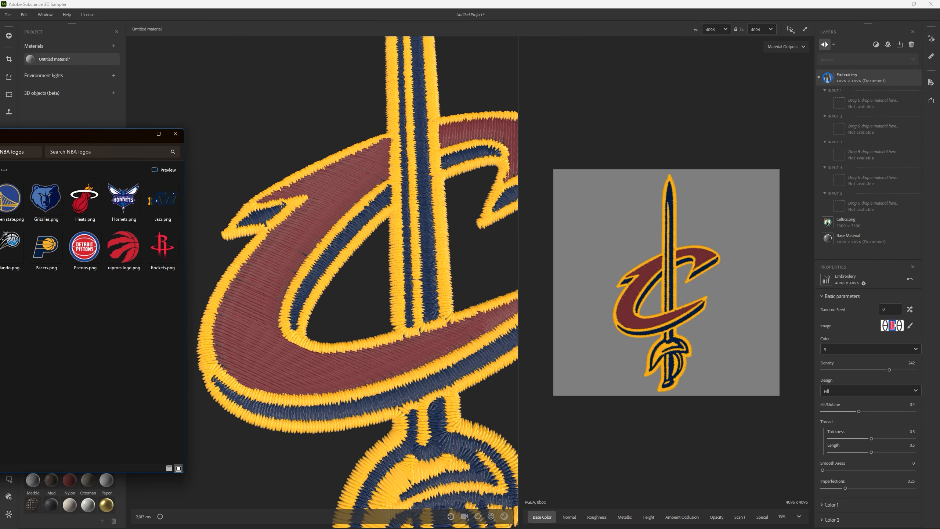
scroll(334, 282, "down", 5)
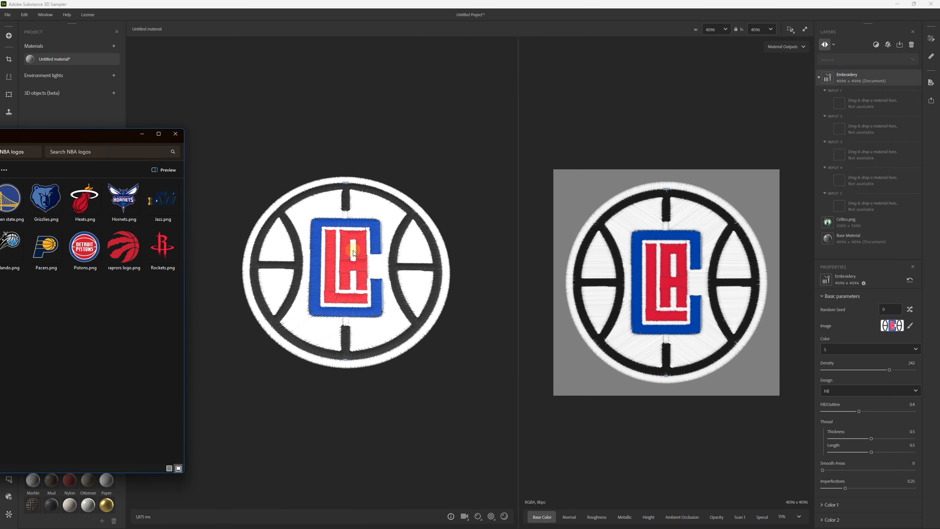
left_click(348, 291)
scroll(349, 291, "up", 1)
scroll(349, 292, "up", 3)
scroll(348, 273, "down", 2)
scroll(372, 316, "up", 2)
left_click_drag(371, 315, 341, 298)
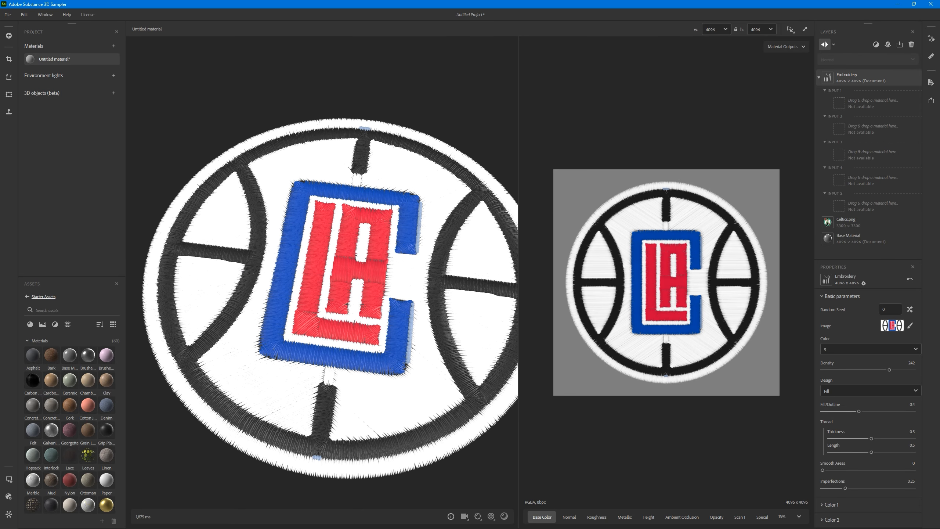
- Replace the embroidery's source image with Knicks.png
left_click_drag(737, 281, 892, 325)
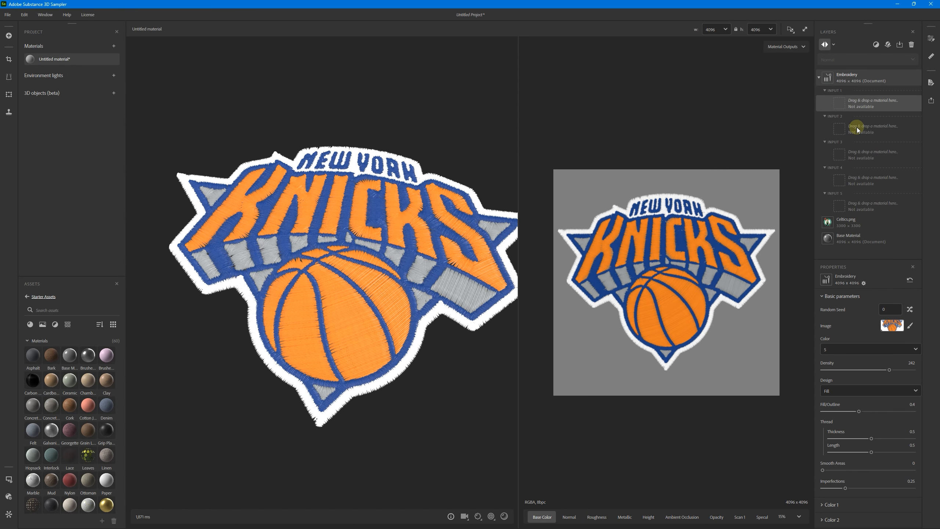
scroll(354, 262, "up", 1)
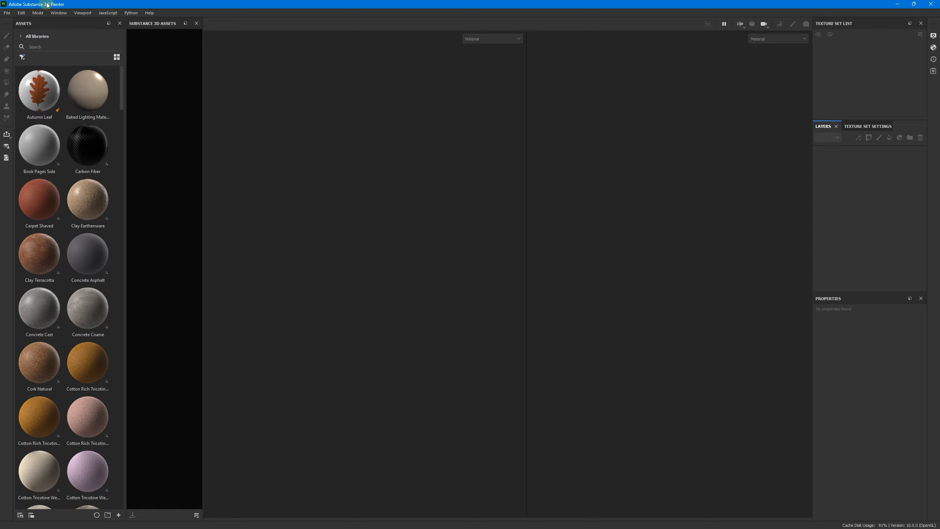
- In Substance 3D Painter, create a new project from the Plane.fbx mesh with a document resolution of 4096
left_click(6, 13)
left_click(17, 20)
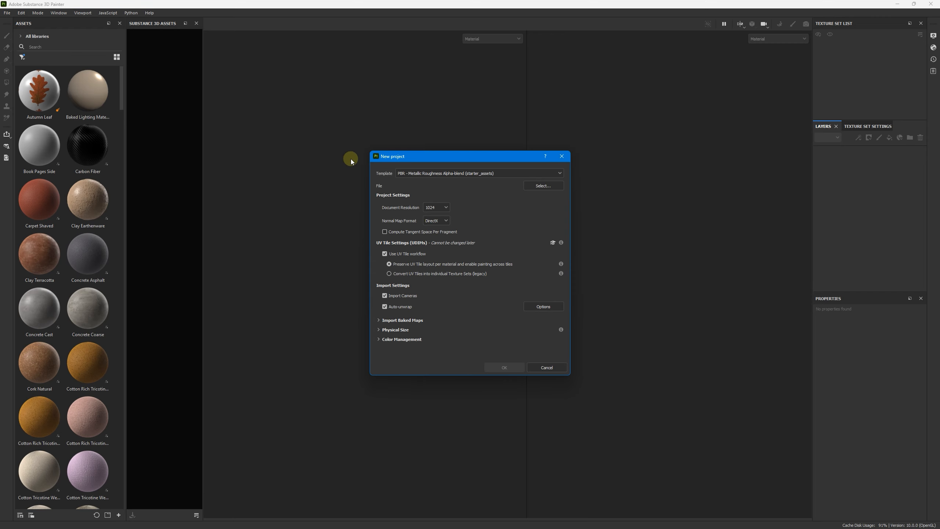
left_click(432, 208)
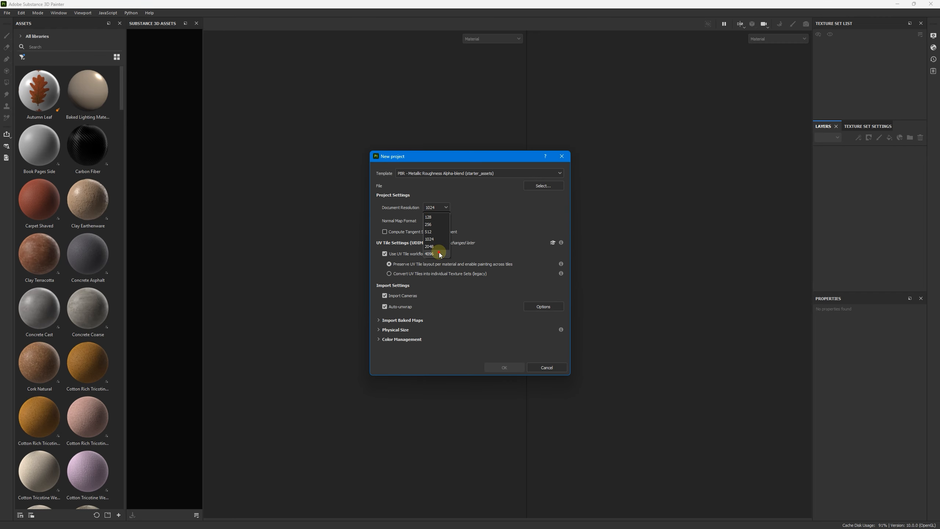
left_click(439, 254)
left_click(543, 185)
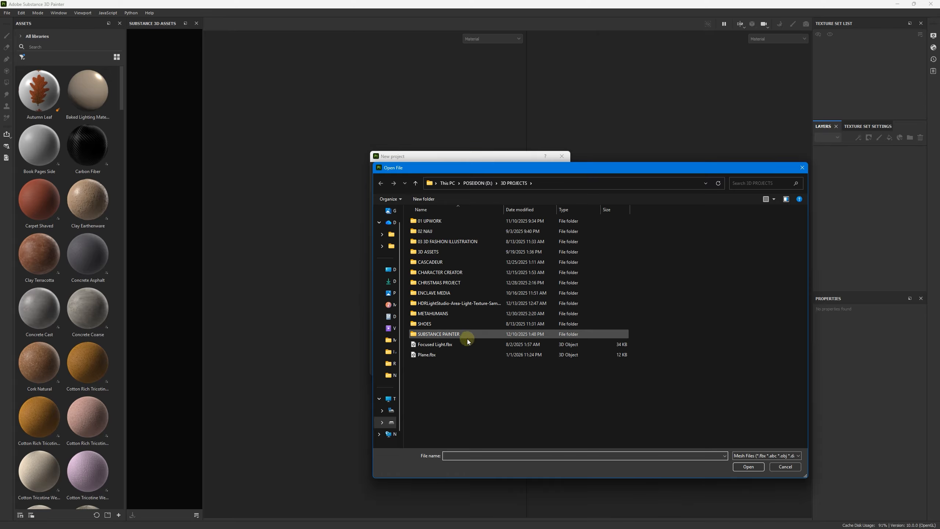
left_click(452, 355)
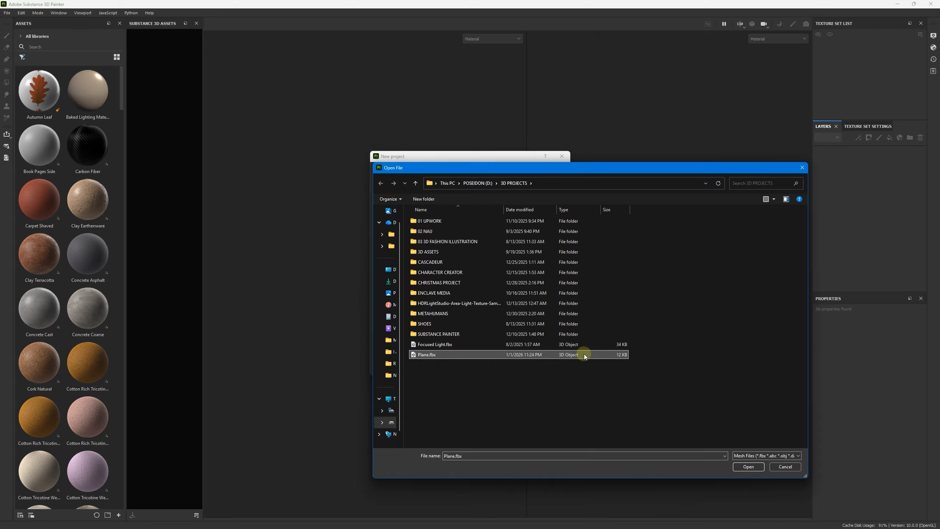
left_click(740, 467)
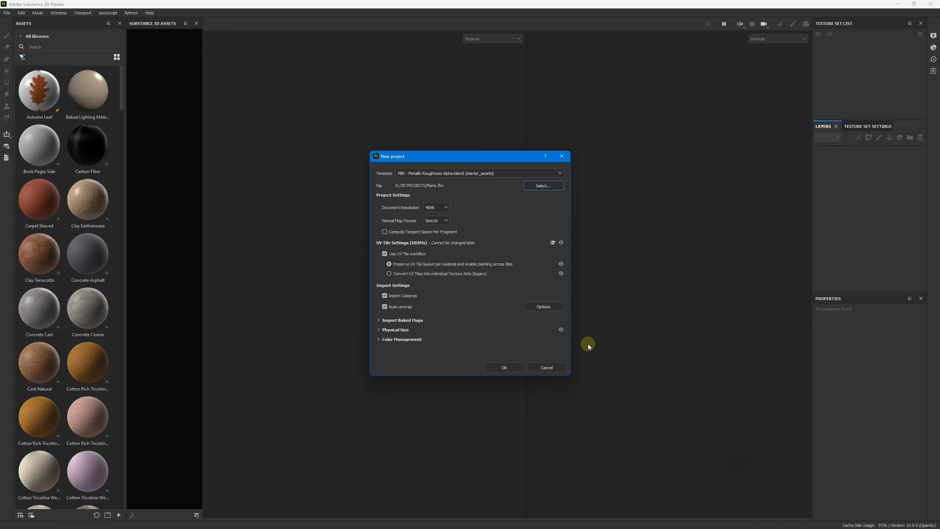
left_click(505, 366)
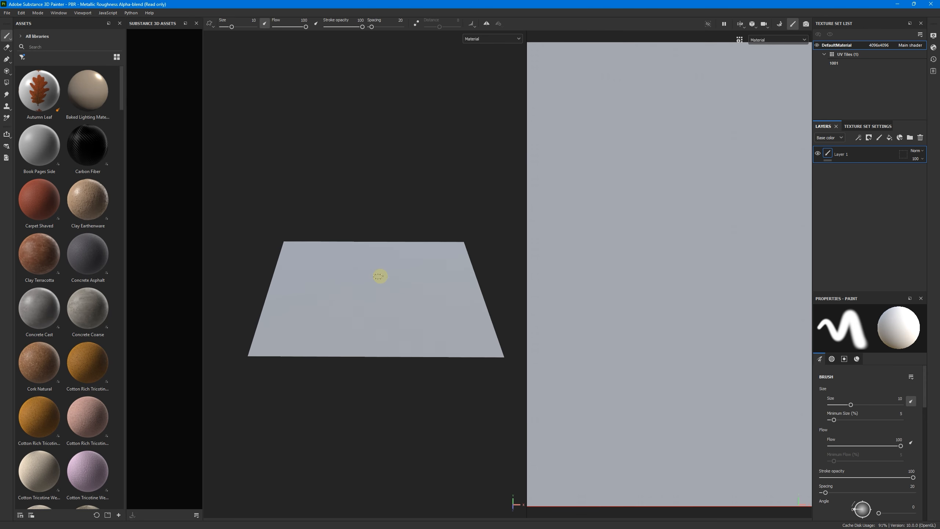
- Apply the Fabric Cotton Jersey material from the asset library to the plane as a base fabric
mouse_move(380, 275)
left_mouse_down("alt")
mouse_move(386, 304)
mouse_move(367, 288)
mouse_move(376, 310)
mouse_move(367, 277)
mouse_move(391, 319)
mouse_move(373, 284)
mouse_move(367, 304)
left_mouse_up("alt")
scroll(61, 304, "down", 6)
scroll(73, 156, "up", 6)
scroll(74, 247, "down", 12)
scroll(68, 258, "down", 3)
scroll(73, 259, "up", 15)
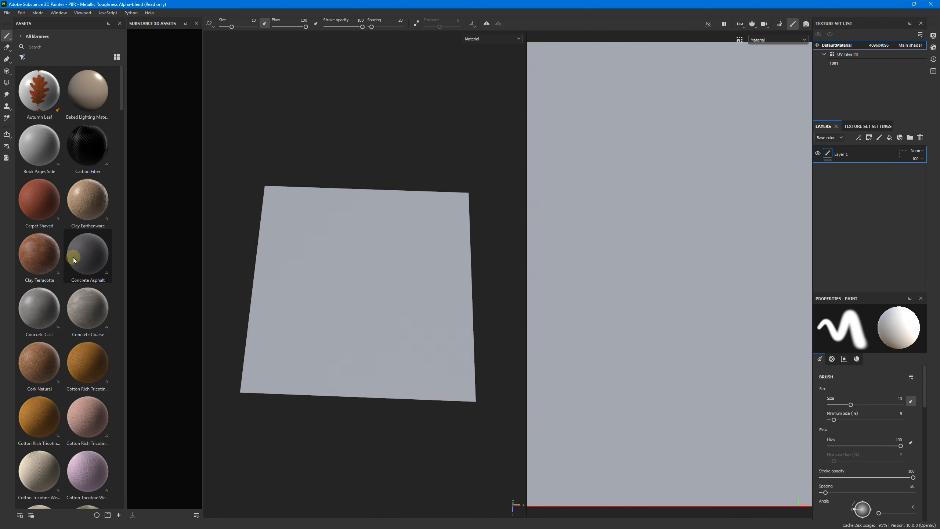
scroll(63, 233, "down", 9)
scroll(88, 281, "up", 3)
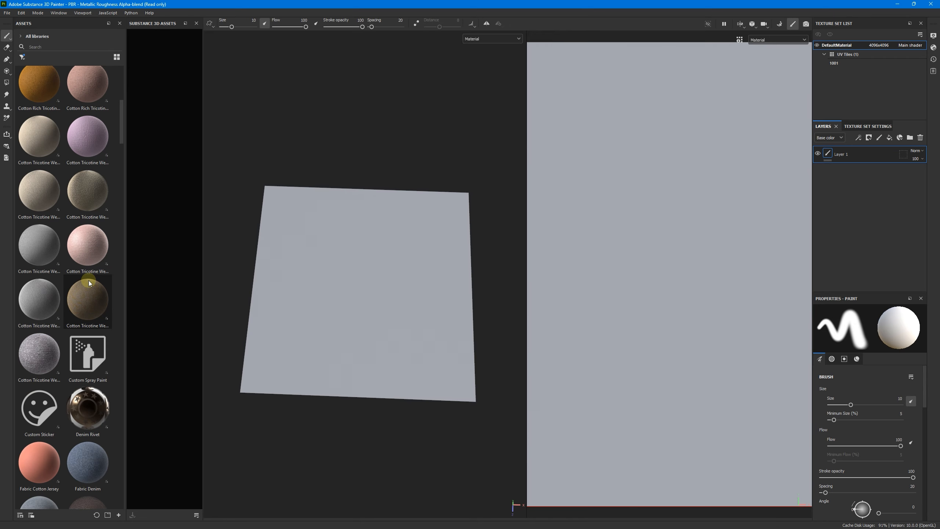
mouse_move(82, 242)
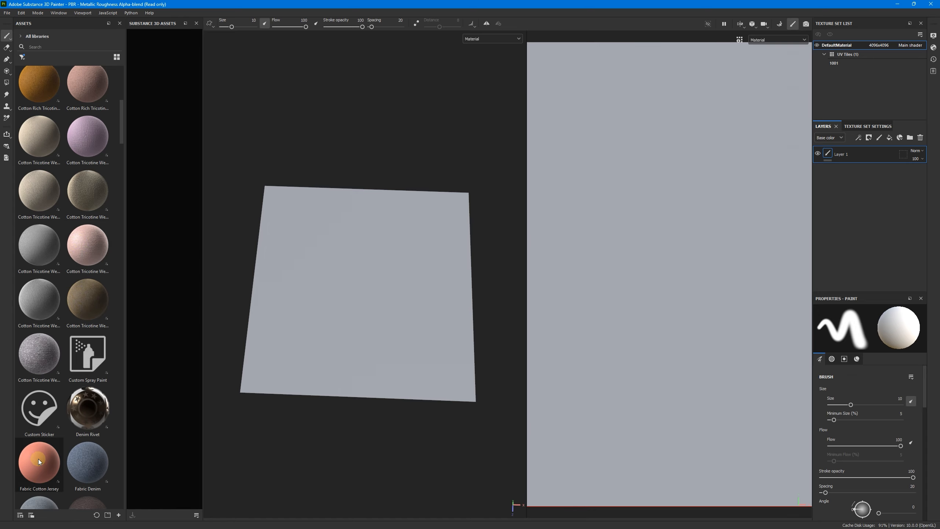
mouse_move(39, 459)
left_click_drag(35, 460, 388, 307)
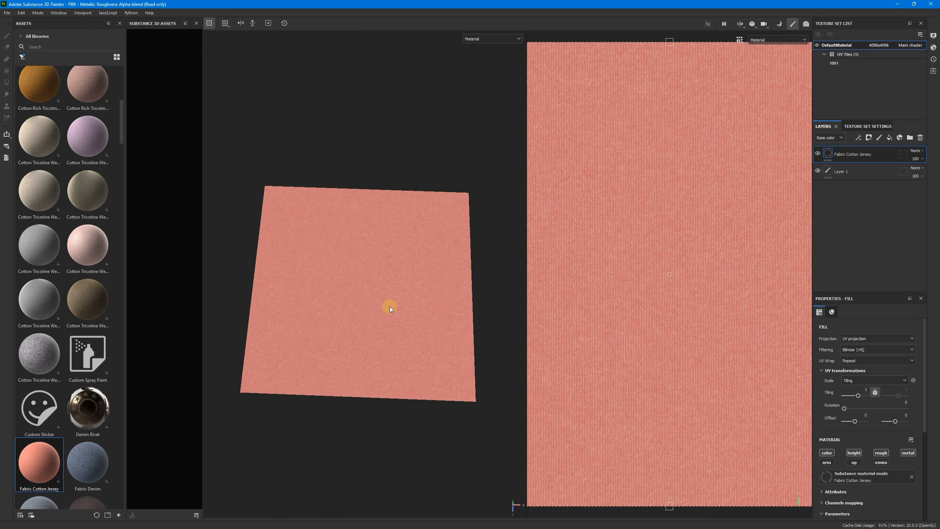
- Inspect the jersey fabric on the plane up close and from several angles in the 3D view
scroll(394, 279, "up", 4)
scroll(407, 311, "down", 3)
mouse_move(325, 279)
middle_mouse_down("alt")
mouse_move(347, 269)
mouse_move(327, 260)
middle_mouse_up("alt")
left_click_drag(338, 283, 348, 310, "alt")
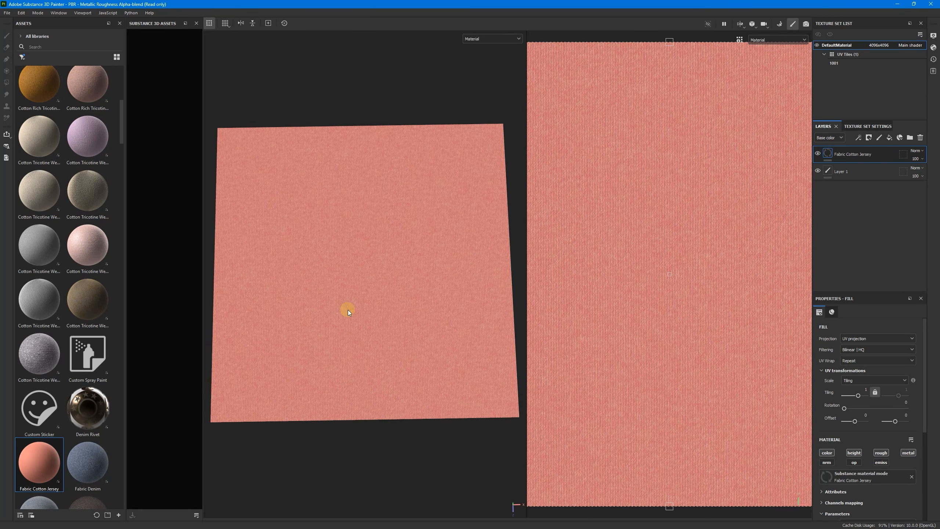
middle_click_drag(351, 306, 352, 323, "alt")
scroll(357, 325, "down", 1)
scroll(357, 324, "up", 1)
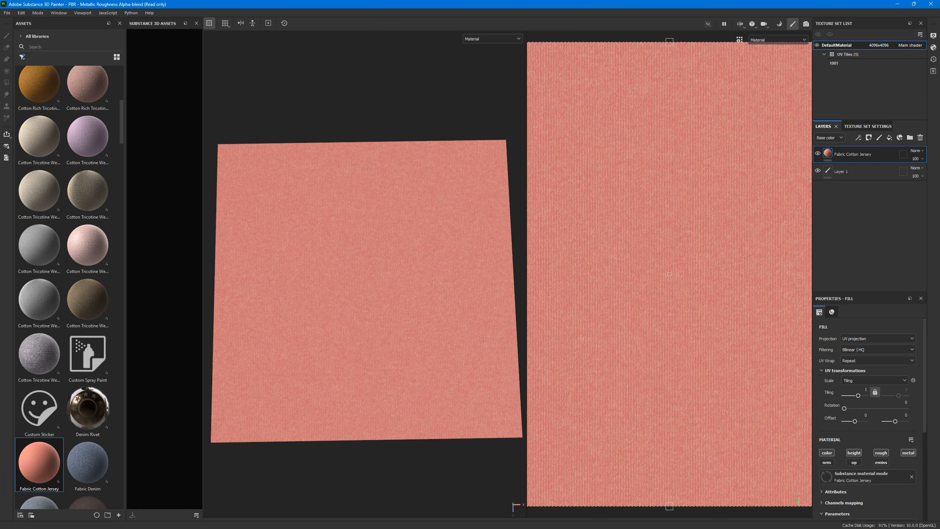
- Bring Celtics Embroided logo.sbsar from the Logo folder onto the plane as a material layer above the fabric
key("alt+Tab")
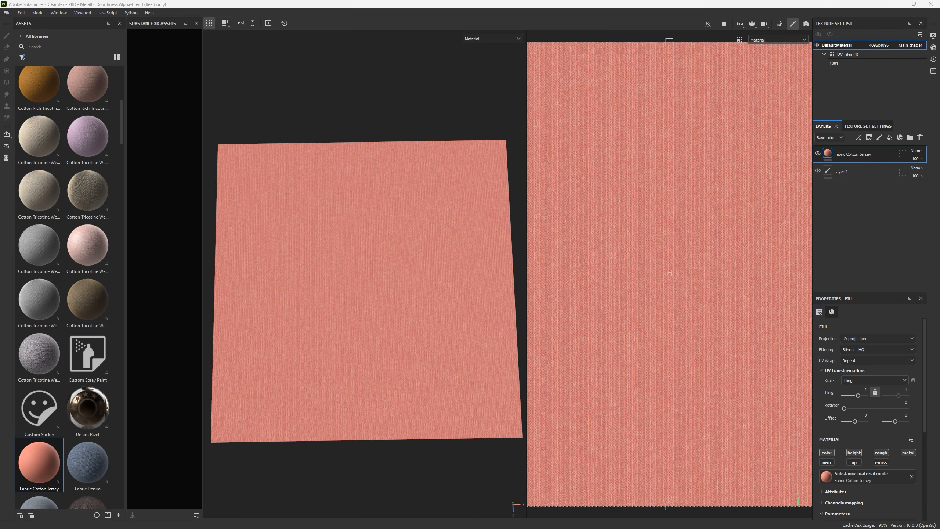
left_click_drag(0, 63, 536, 97)
left_click(373, 159)
left_click_drag(413, 157, 217, 206)
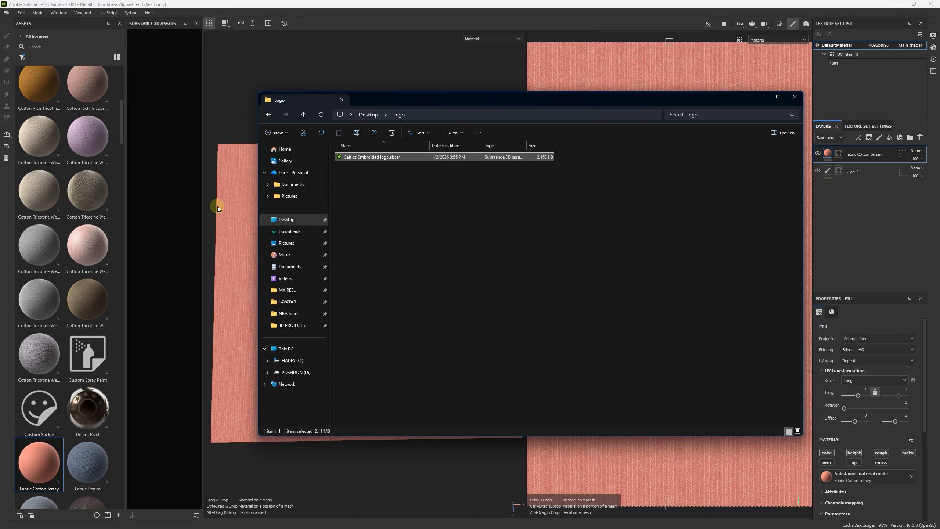
left_click(231, 148)
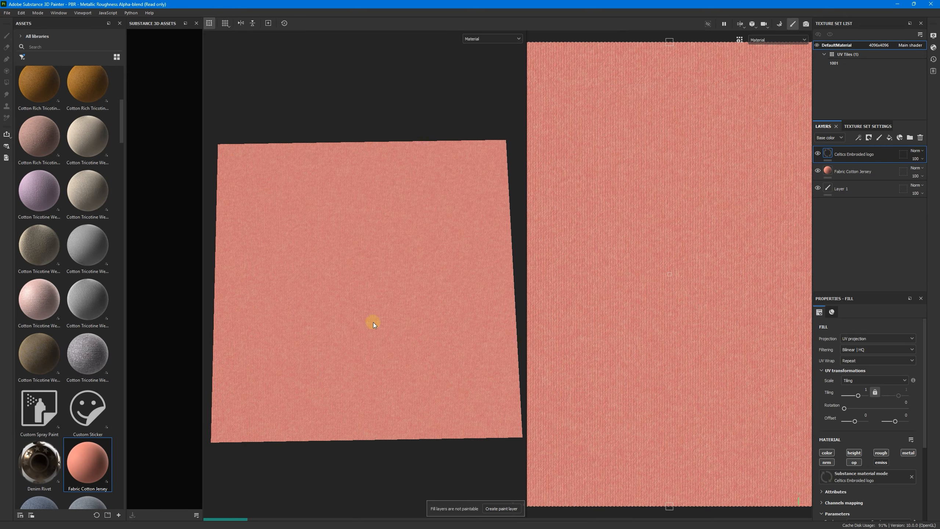
- Examine the Celtics logo's embroidery stitches and transparent surroundings on the plane from different distances in the 3D view
scroll(373, 321, "down", 2)
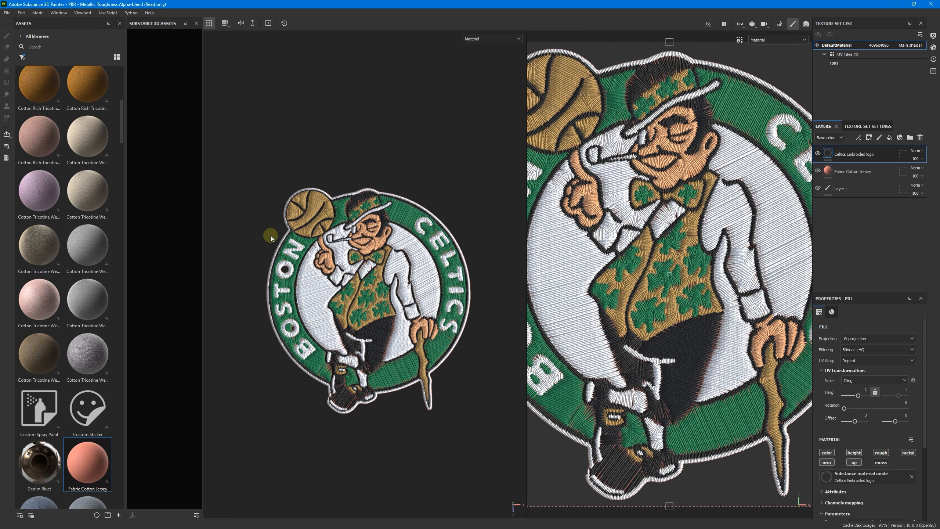
scroll(378, 281, "up", 3)
scroll(378, 281, "down", 3)
left_click_drag(393, 288, 406, 326, "alt")
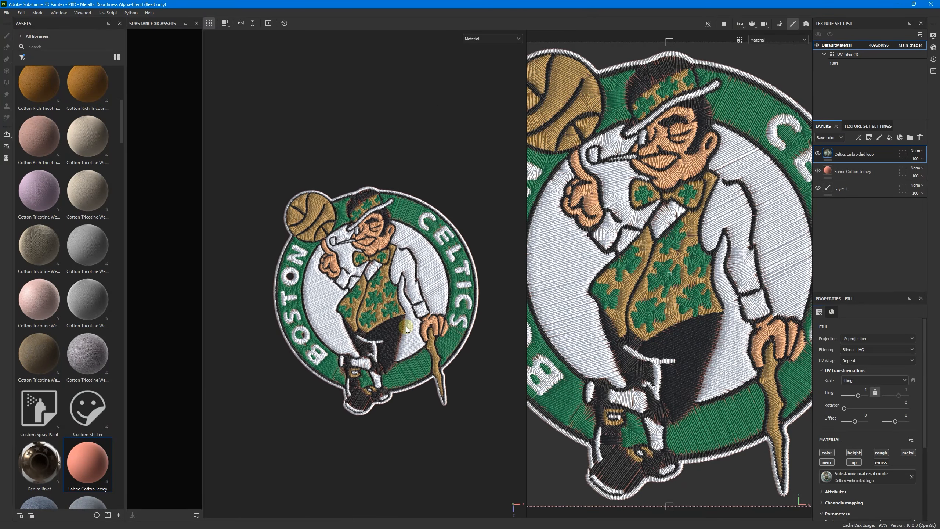
scroll(403, 322, "up", 1)
scroll(407, 319, "up", 2)
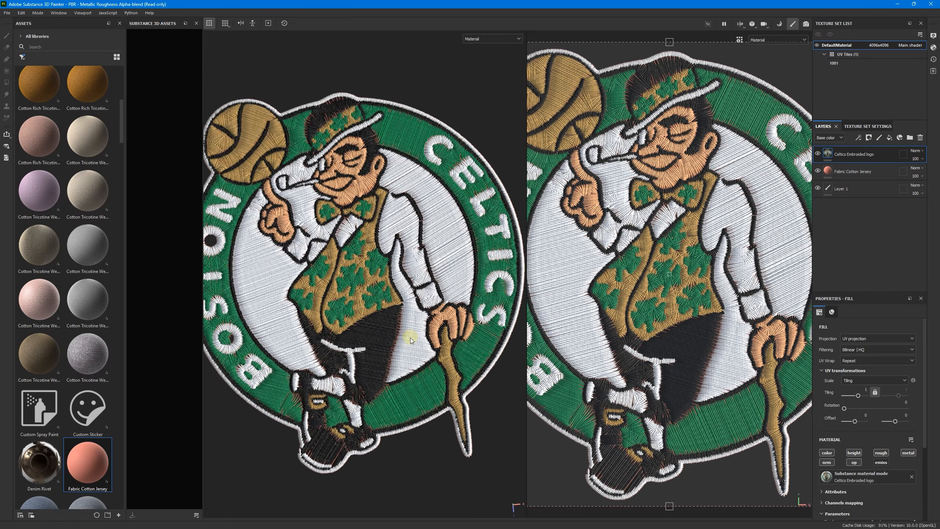
scroll(350, 356, "down", 1)
scroll(355, 309, "up", 1)
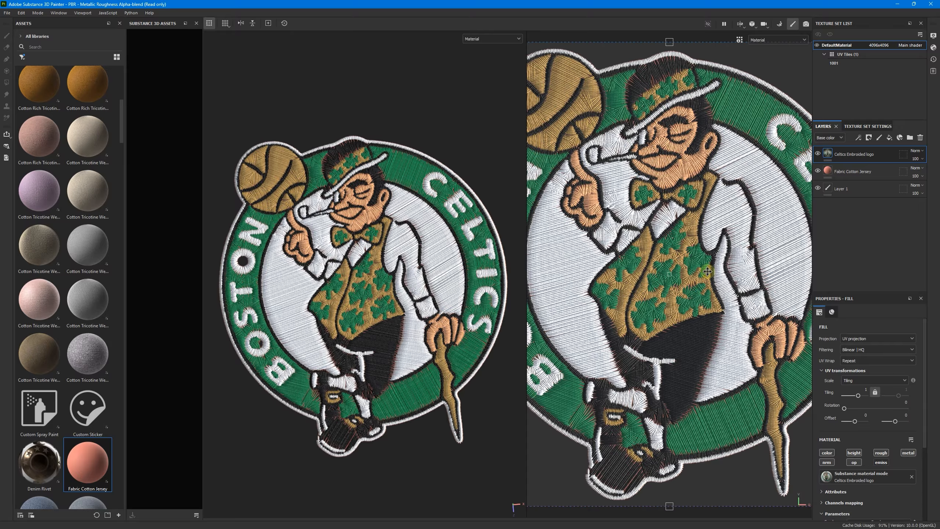
- Disable the opacity channel of the Celtics Embroided logo layer
left_click_drag(864, 290, 860, 262)
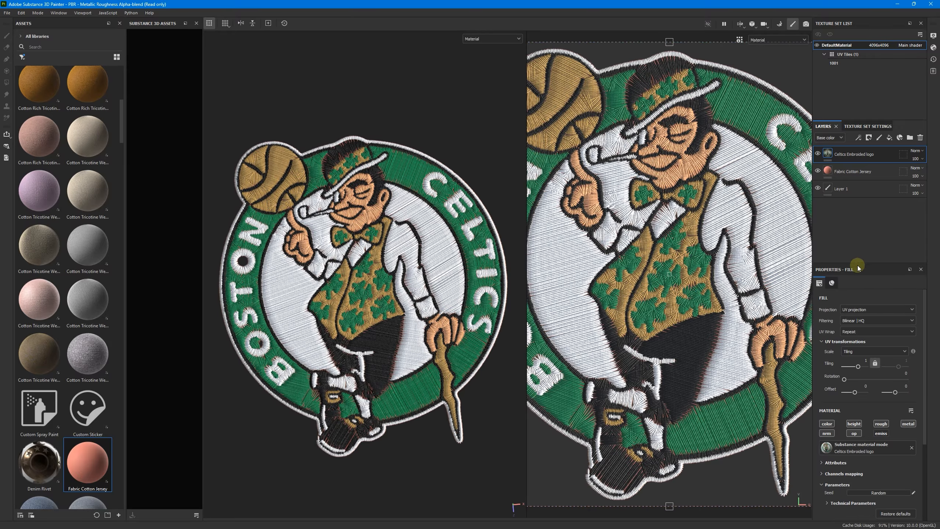
left_click(853, 433)
scroll(292, 285, "down", 3)
scroll(282, 252, "up", 2)
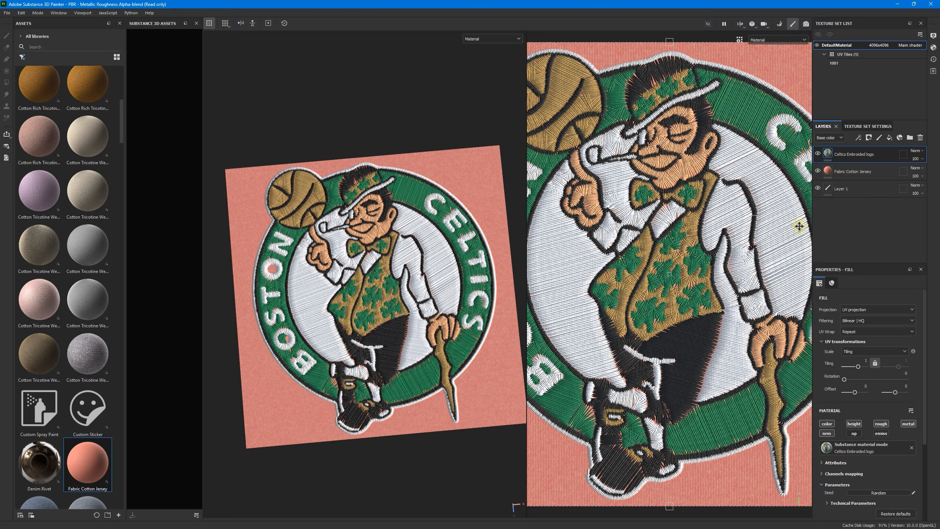
- Set the Celtics logo layer's UV tiling to 1.75 and frame the whole texture tile in the 2D view
key("f")
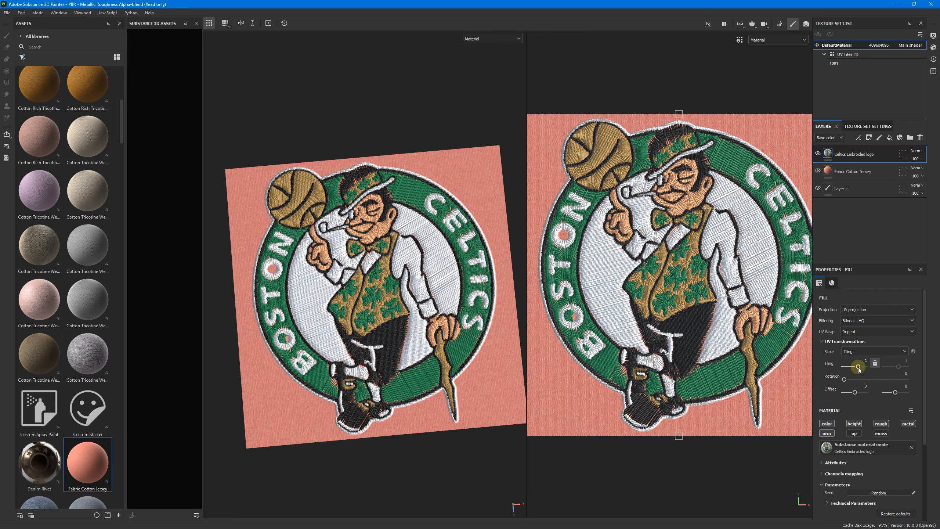
left_click_drag(858, 370, 859, 369)
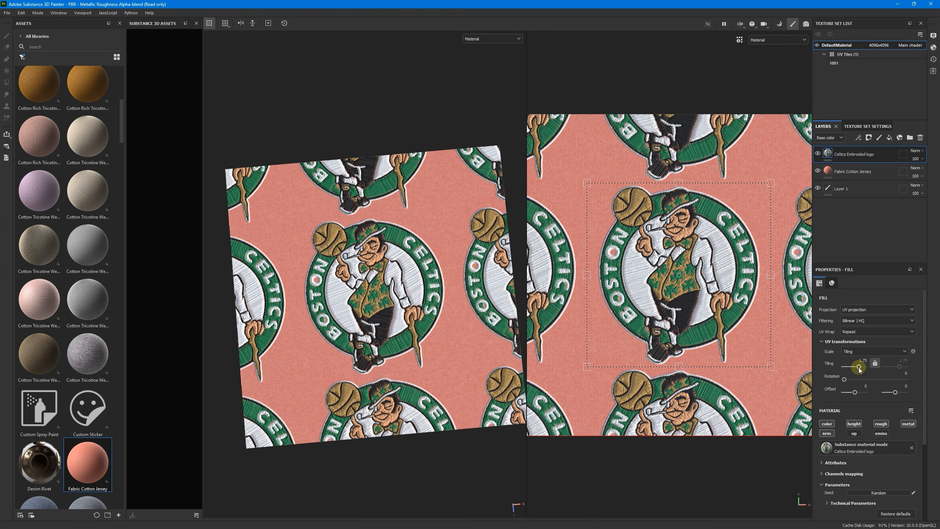
key("f")
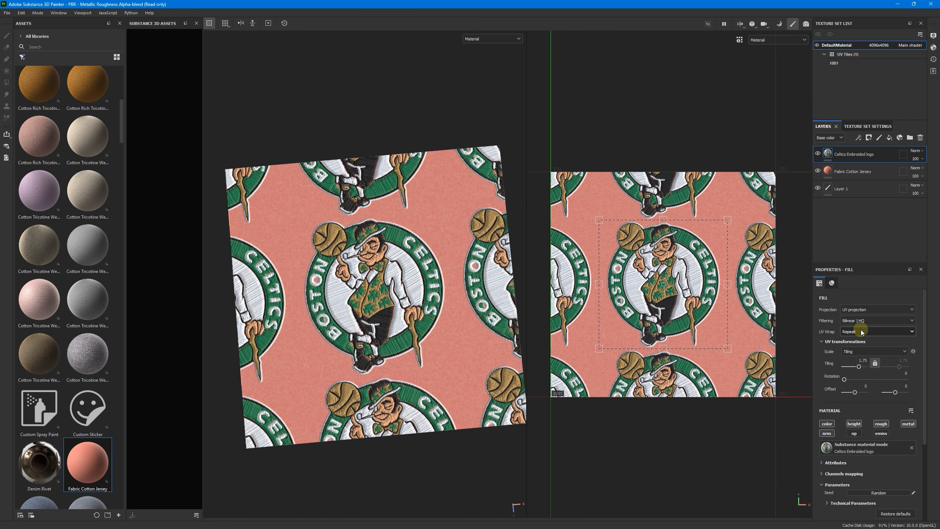
- Set the logo layer's UV wrap to None and place the single logo near the centre of the fabric
left_click(861, 332)
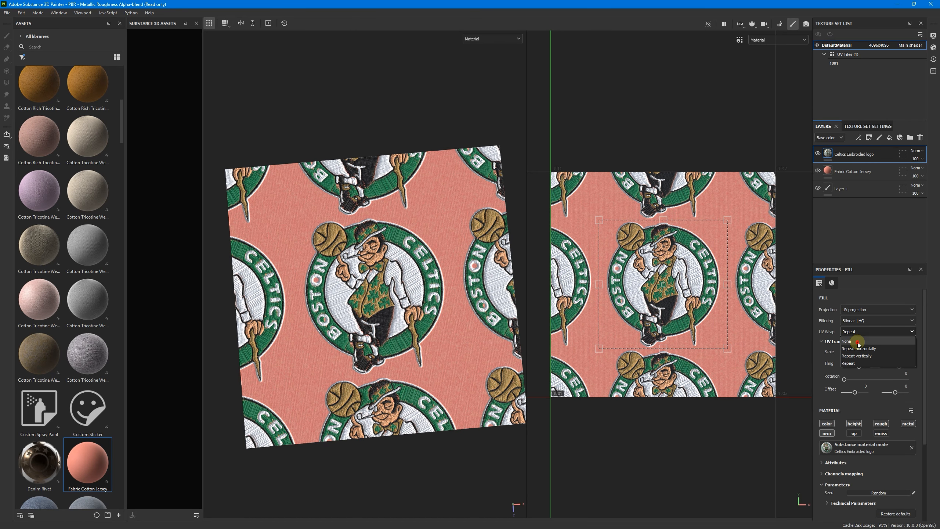
left_click(858, 342)
left_click_drag(662, 306, 756, 233)
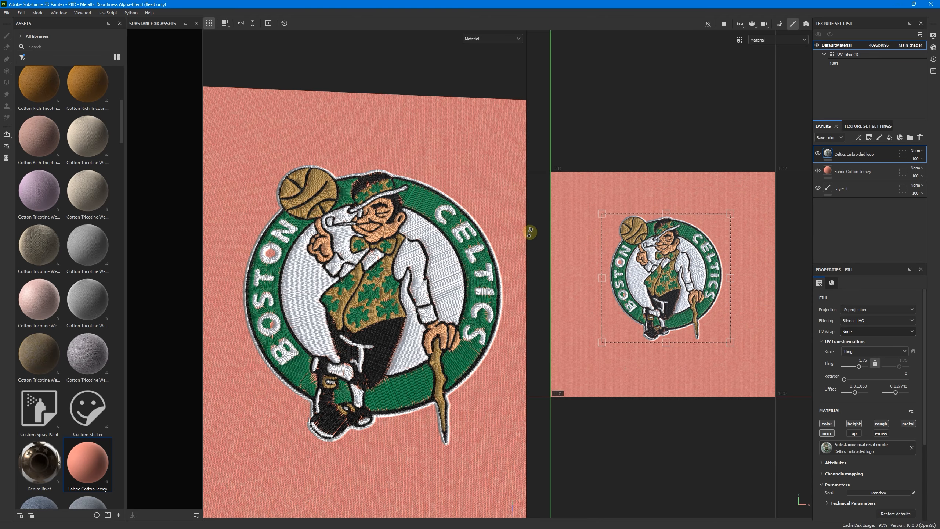
- For the height channel, set the Celtics logo layer's blending mode to Normal and check the stitches up close
scroll(368, 299, "up", 1)
mouse_move(369, 299)
left_mouse_down("alt")
mouse_move(404, 276)
mouse_move(378, 298)
left_mouse_up("alt")
middle_click_drag(378, 298, 409, 301, "alt")
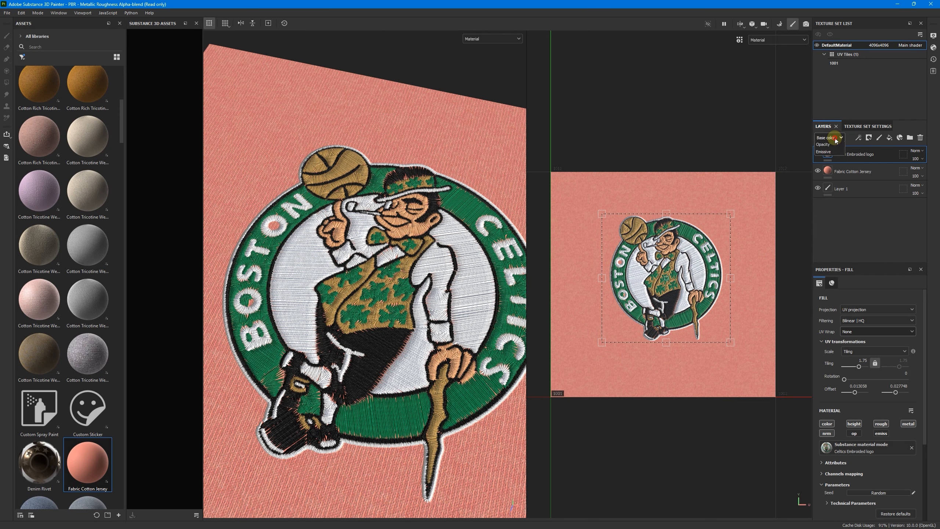
left_click(825, 153)
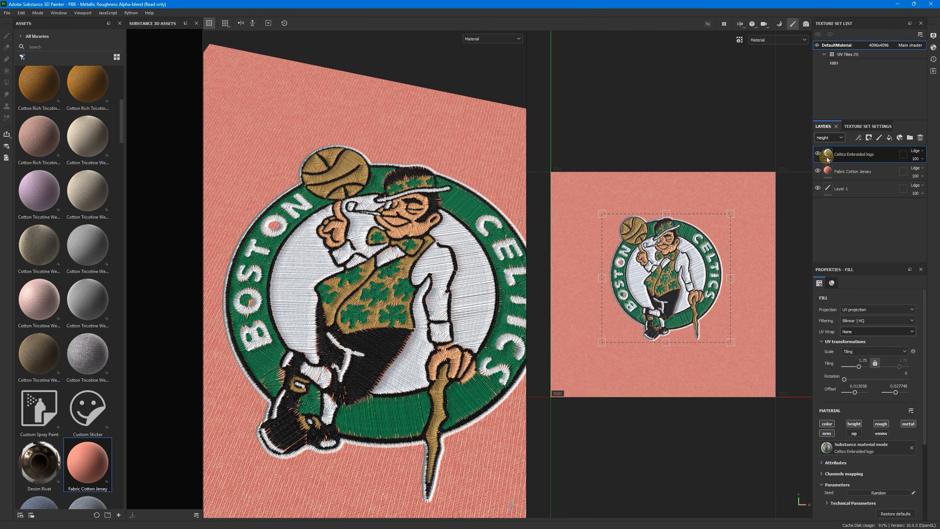
left_click(922, 152)
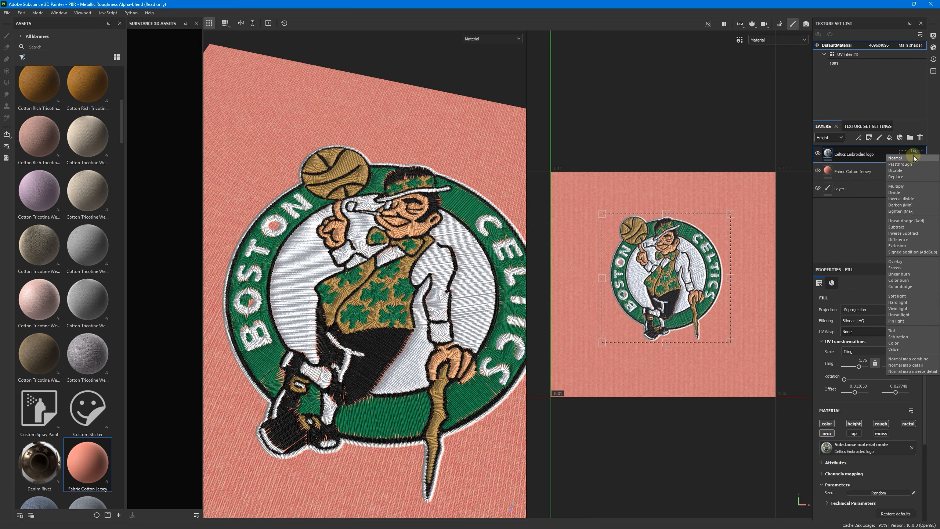
left_click(914, 158)
scroll(375, 298, "up", 1)
scroll(375, 298, "down", 2)
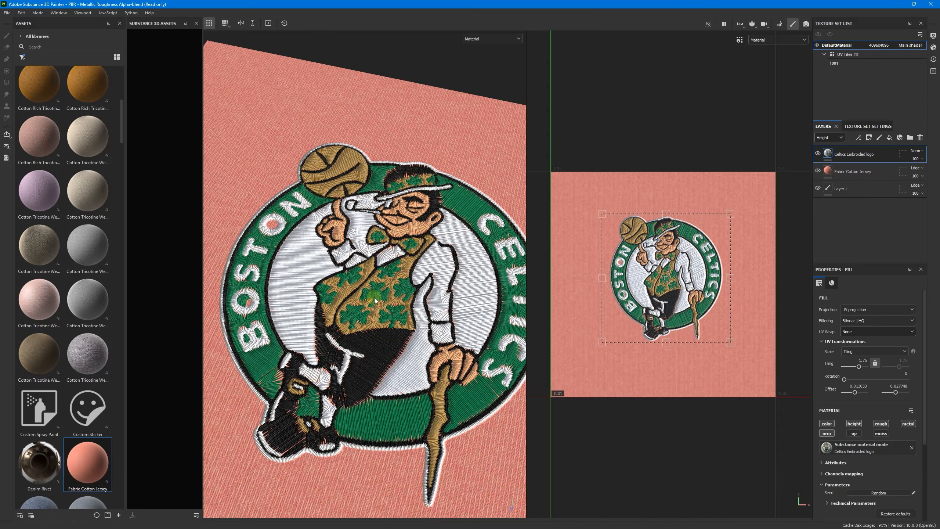
scroll(375, 298, "up", 3)
scroll(463, 299, "down", 2)
scroll(845, 374, "down", 2)
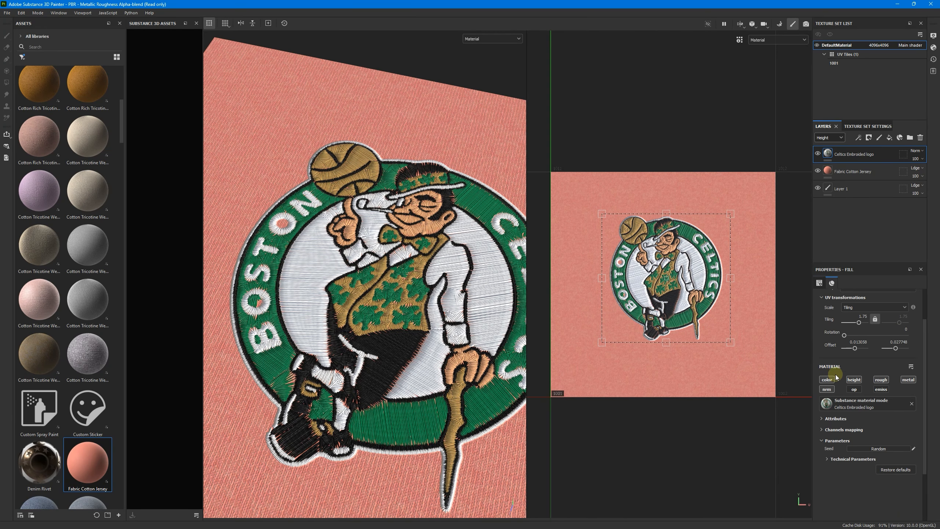
- Add a Height Adjust filter to the Celtics logo layer and set its multiply value to 0.38
scroll(845, 391, "down", 2)
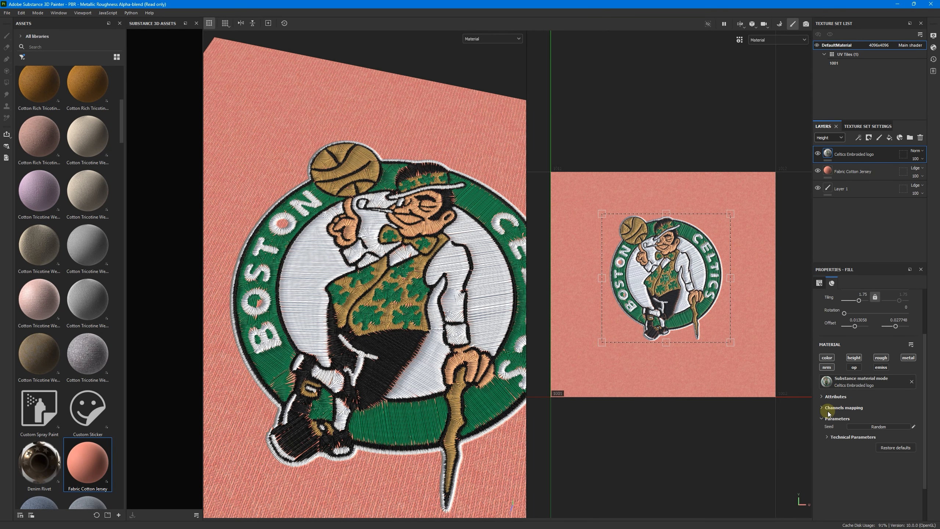
scroll(819, 407, "up", 3)
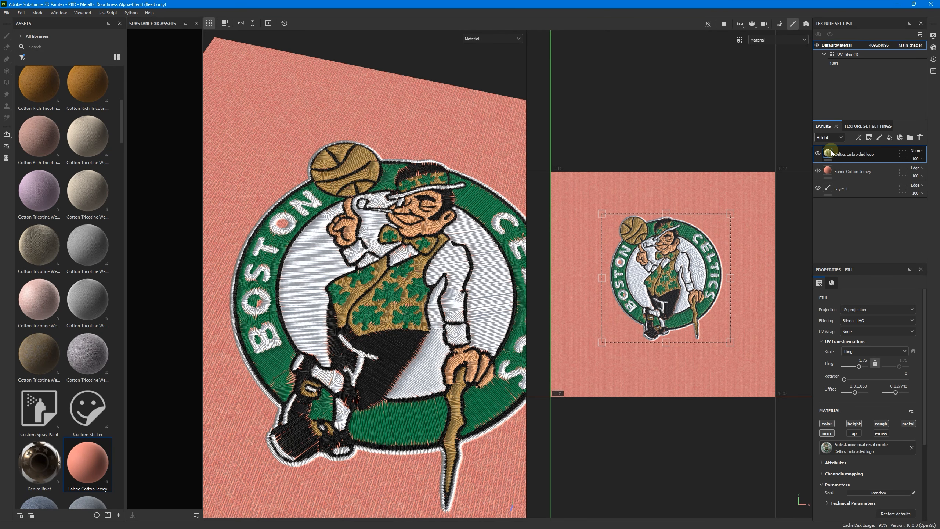
left_click(858, 137)
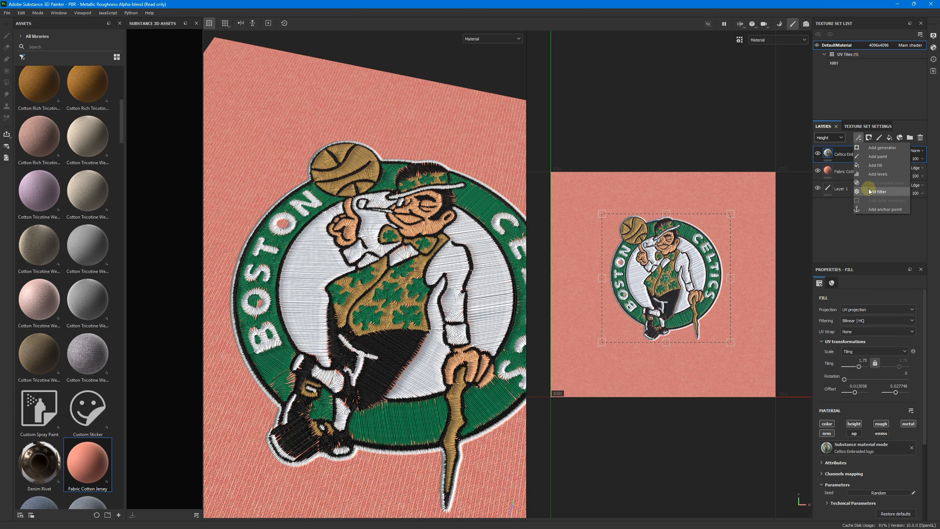
left_click(866, 191)
left_click(840, 320)
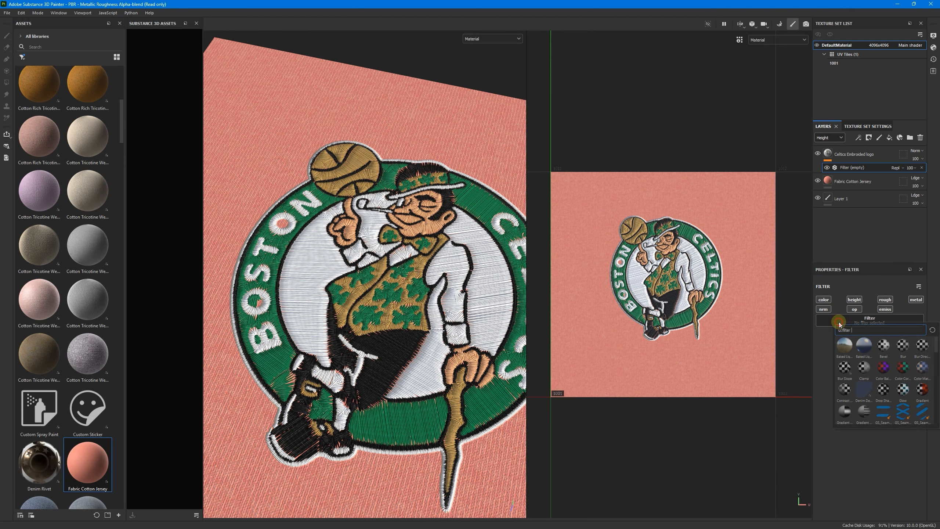
type("heigh")
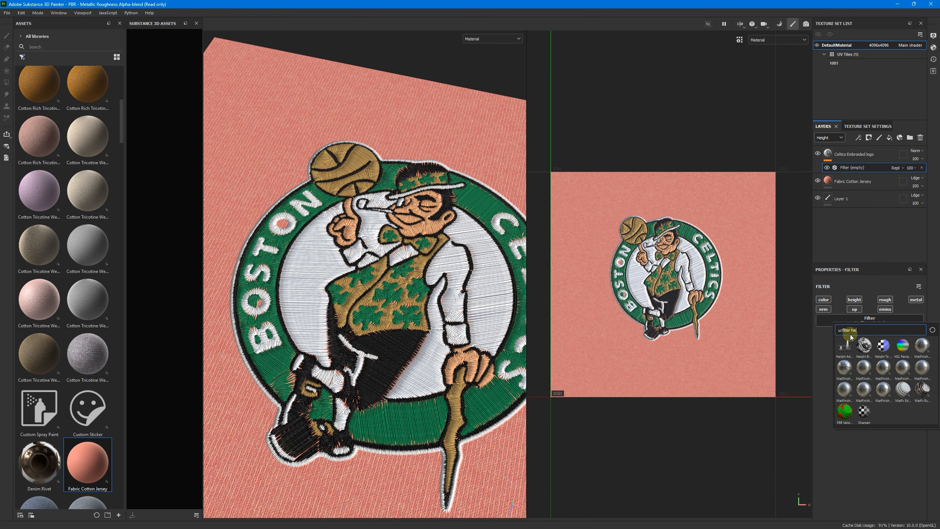
type("t")
left_click(850, 353)
left_click_drag(834, 383, 829, 385)
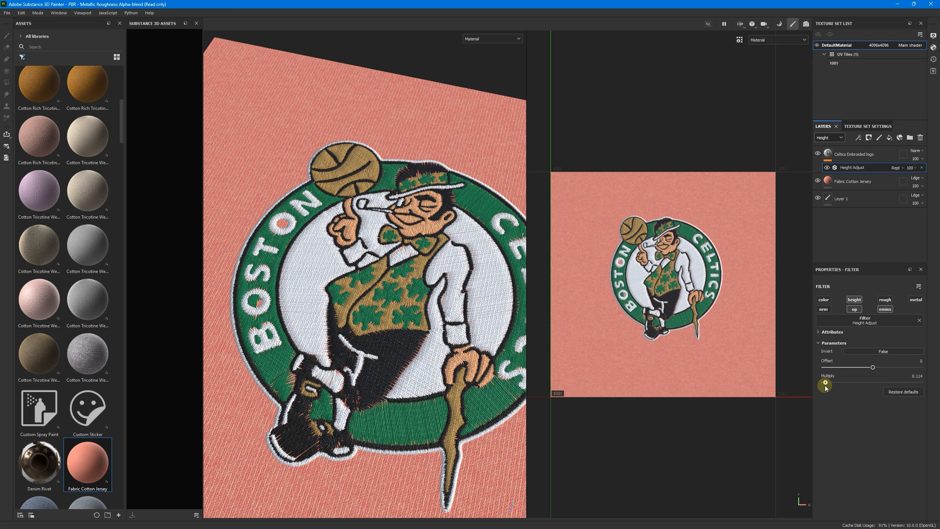
left_click_drag(827, 387, 828, 387)
- Examine the embroidered Celtics logo on the jersey fabric from various angles and distances to judge its relief
right_click_drag(353, 261, 328, 267, "alt")
left_click_drag(328, 266, 432, 283, "alt")
middle_click_drag(400, 284, 430, 288, "alt")
right_click_drag(433, 289, 473, 324, "alt")
middle_click_drag(455, 323, 470, 343, "alt")
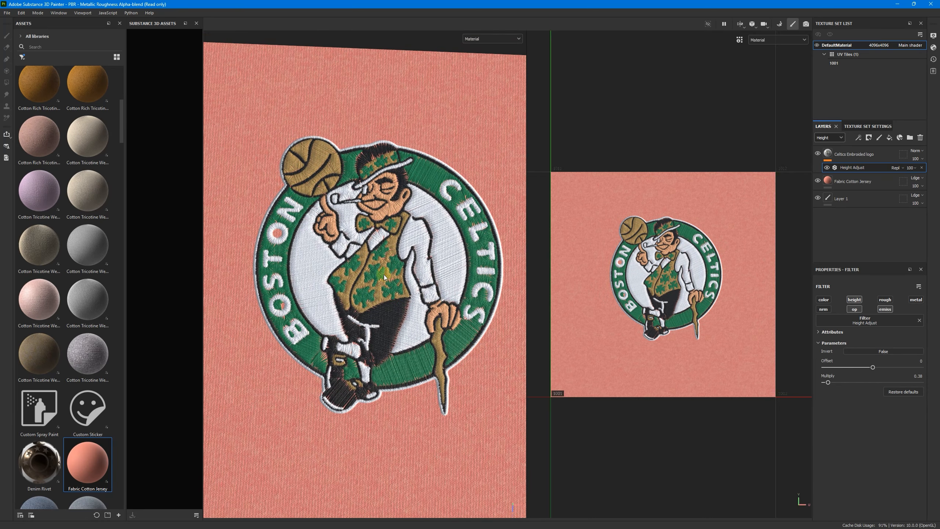
scroll(433, 315, "down", 3)
left_click_drag(432, 312, 406, 305, "alt")
scroll(411, 263, "up", 3)
scroll(414, 265, "down", 3)
scroll(406, 296, "up", 2)
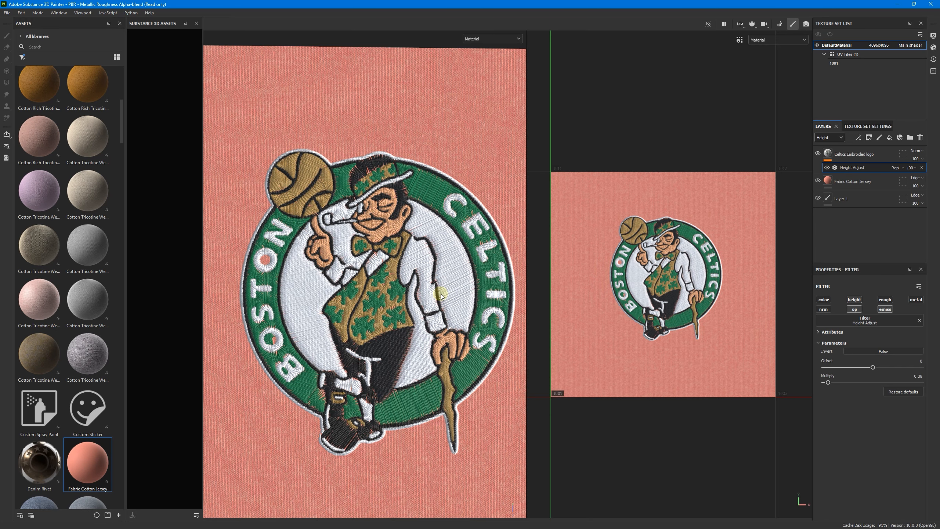
scroll(367, 253, "down", 3)
scroll(367, 253, "down", 2)
scroll(407, 261, "up", 4)
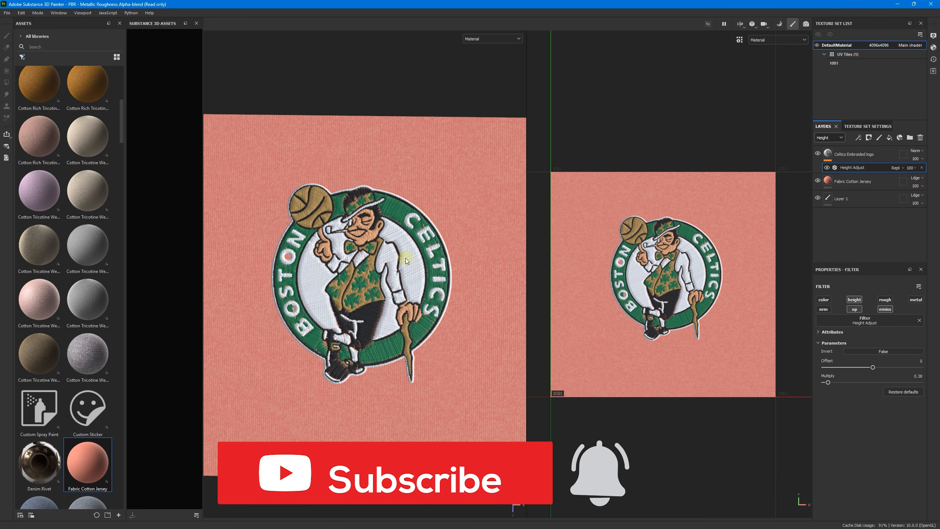
scroll(381, 248, "down", 3)
scroll(385, 261, "up", 3)
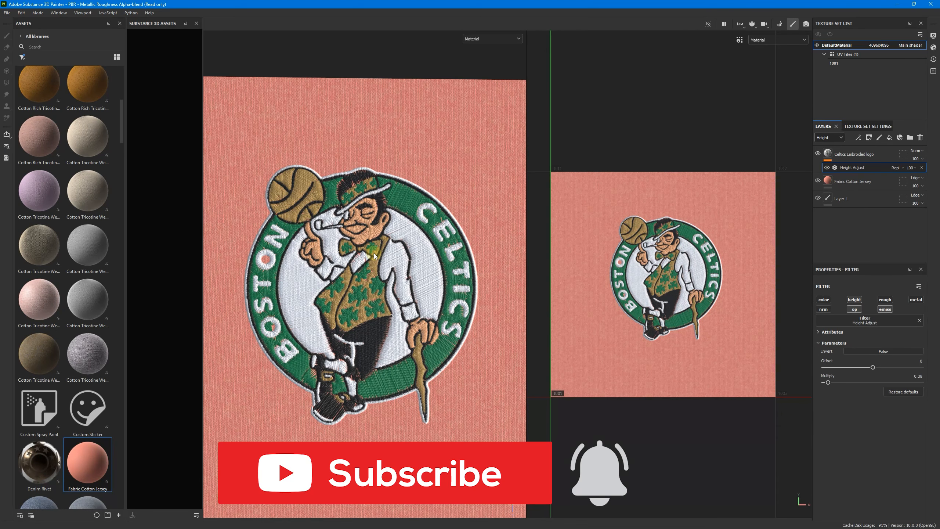